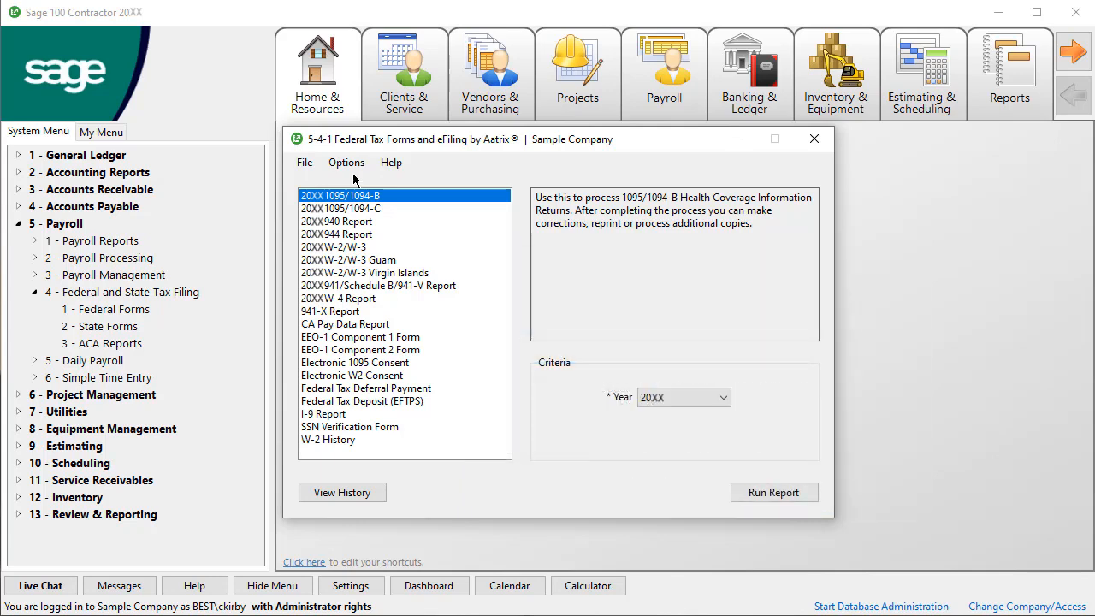
Run the 941/Schedule B/941-V Report for the 1st Quarter of 20XX
{"action": "left_click", "coordinate": [372, 288]}
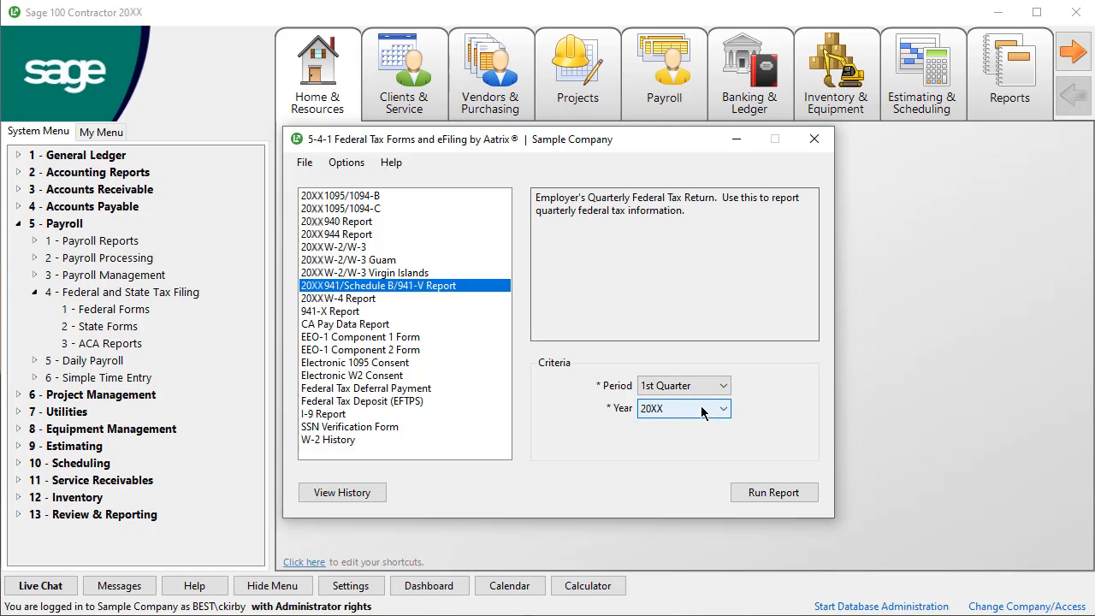
{"action": "left_click", "coordinate": [741, 496]}
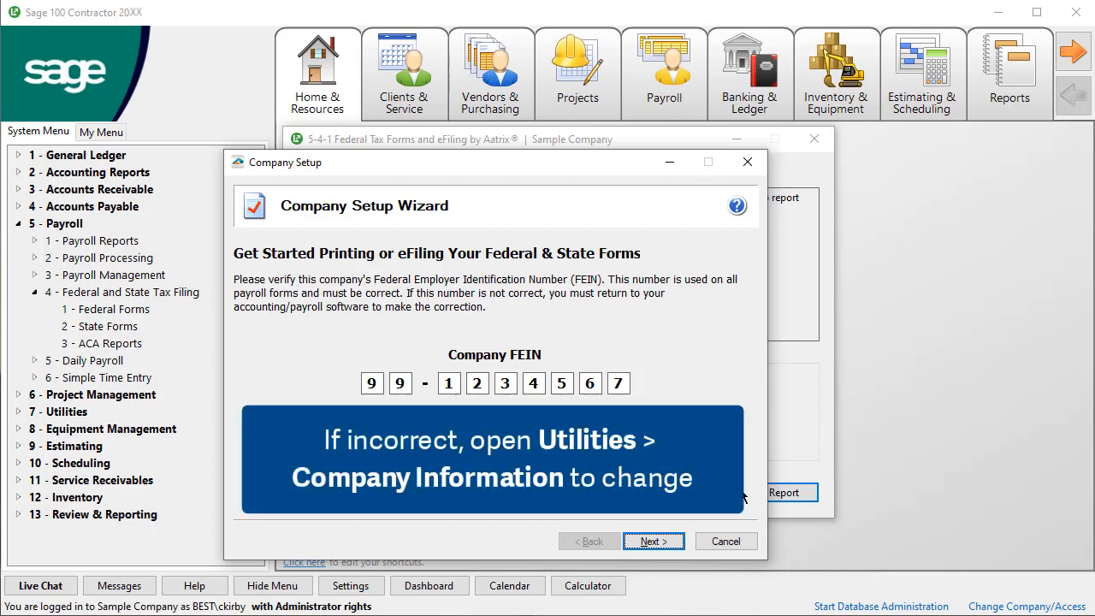
Confirm the FEIN, single payroll file, company information, own-company preparer and state/local tax items
{"action": "left_click", "coordinate": [653, 541]}
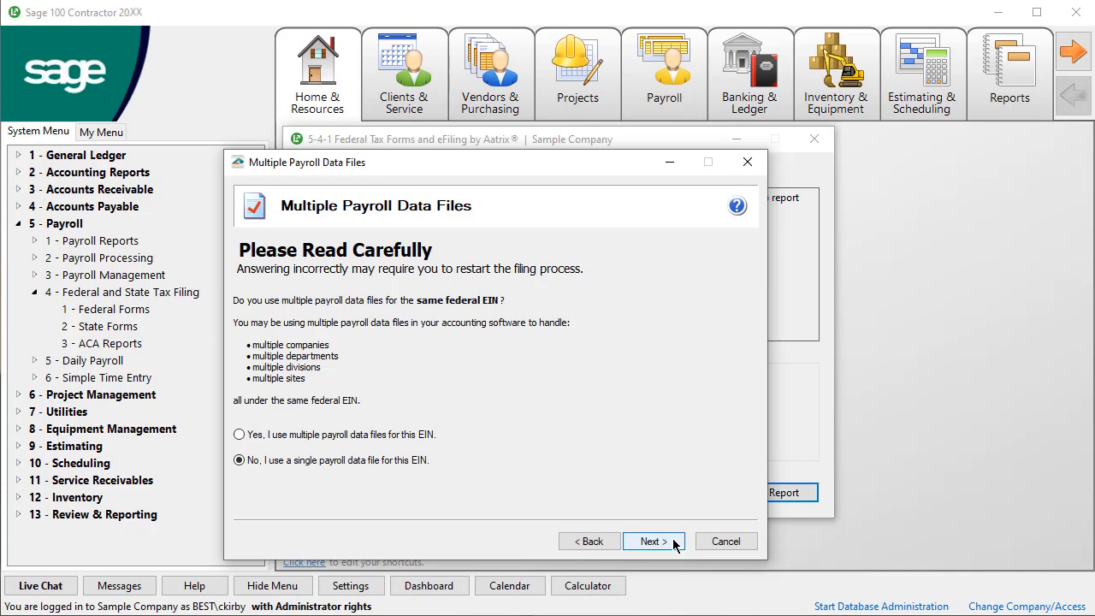
{"action": "left_click", "coordinate": [654, 541]}
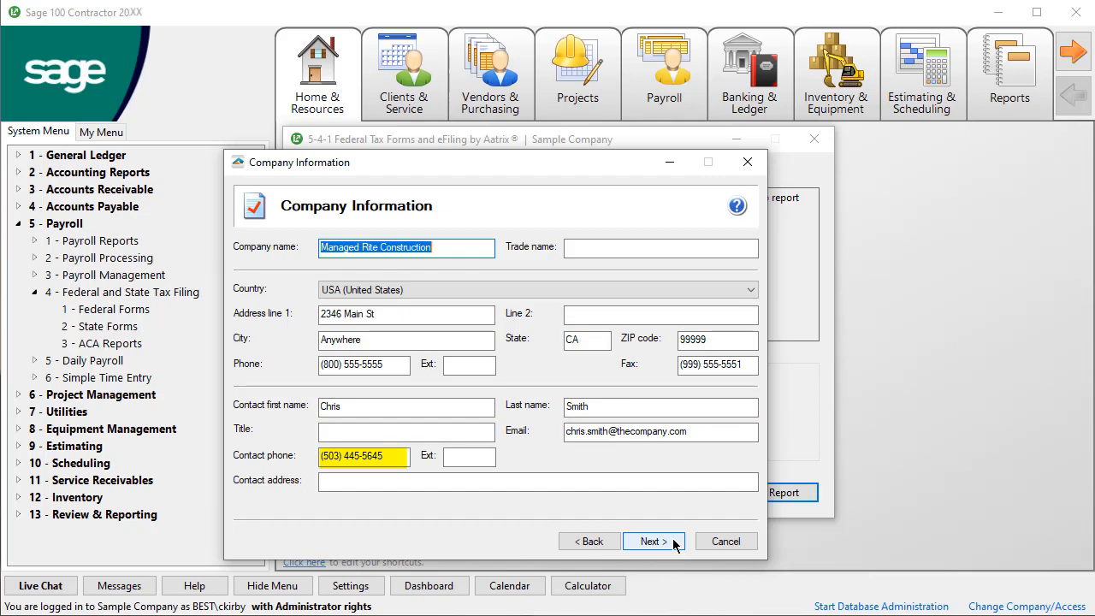
{"action": "left_click", "coordinate": [673, 542]}
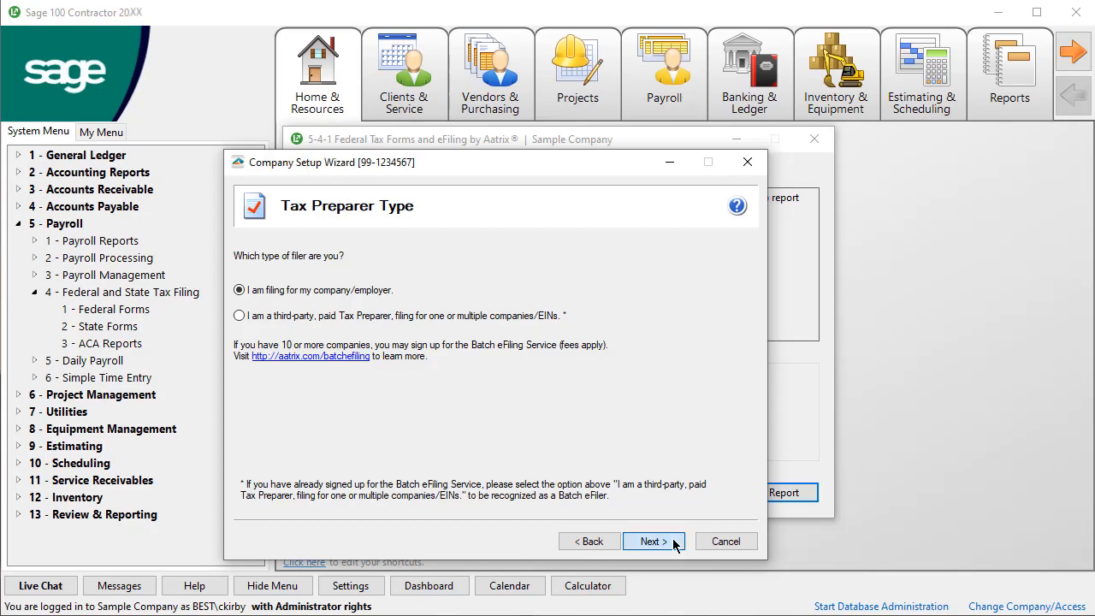
{"action": "left_click", "coordinate": [673, 541]}
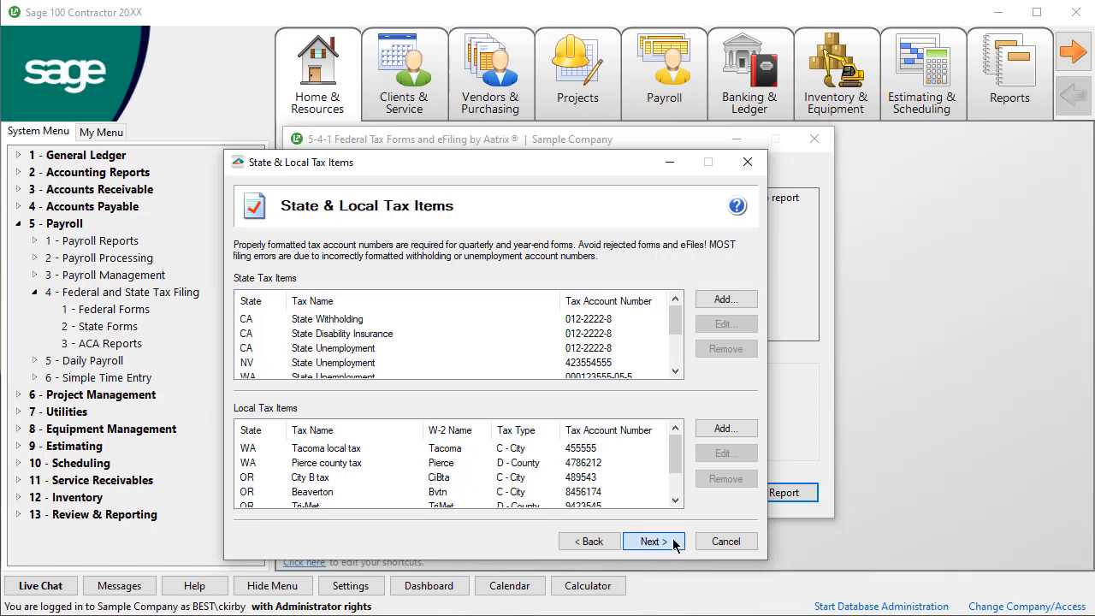
{"action": "left_click", "coordinate": [673, 541]}
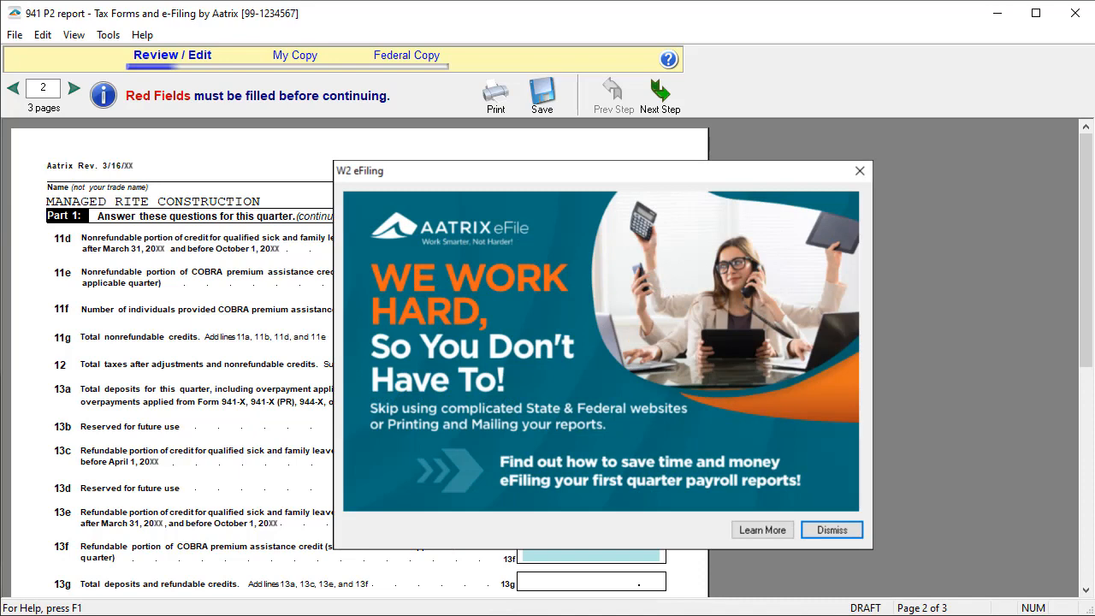
Dismiss the W2 eFiling ad and close the Report Steps and Red Fields messages
{"action": "key", "text": "Return"}
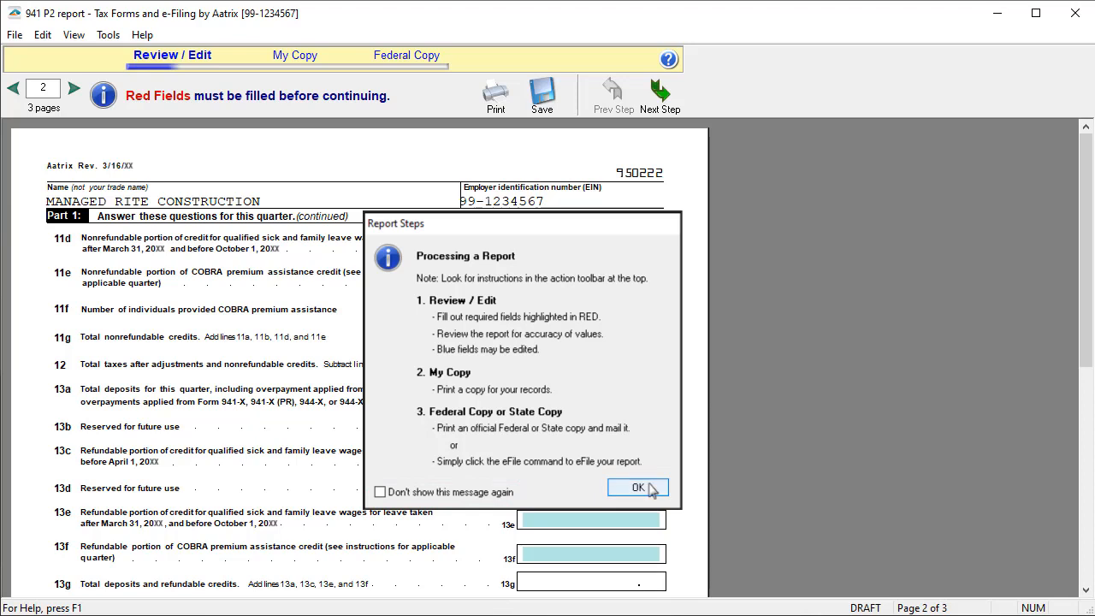
{"action": "left_click", "coordinate": [638, 488]}
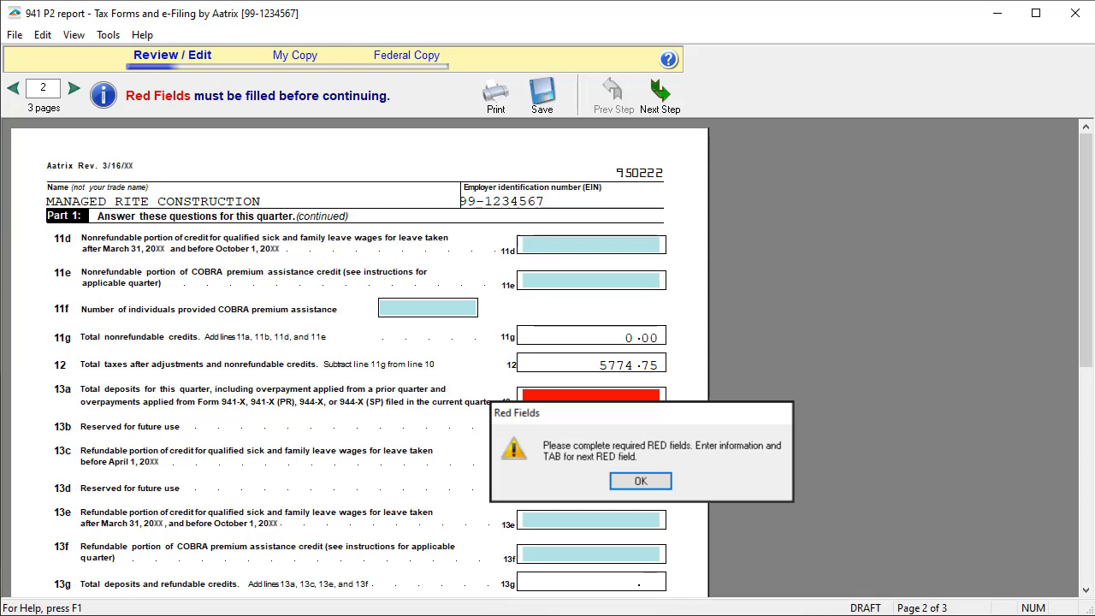
{"action": "key", "text": "Tab"}
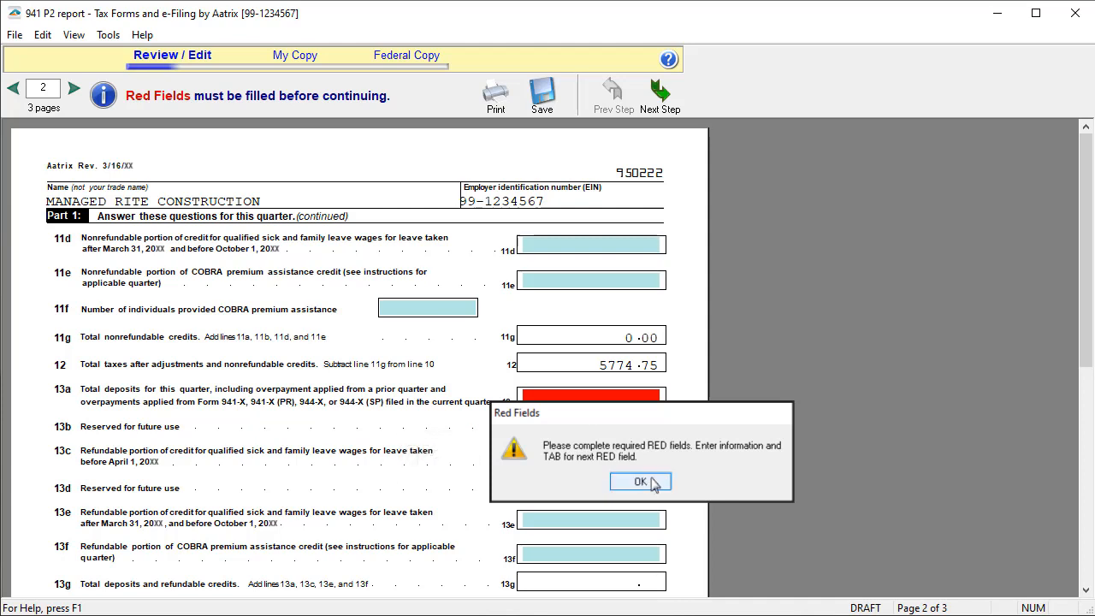
{"action": "left_click", "coordinate": [641, 482]}
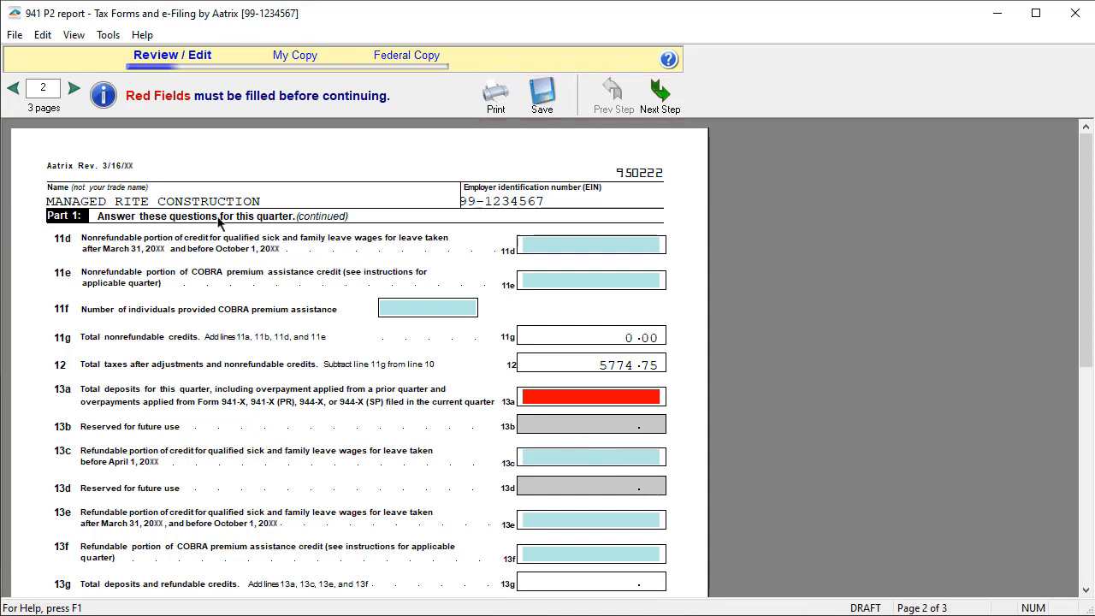
{"action": "left_click", "coordinate": [13, 89]}
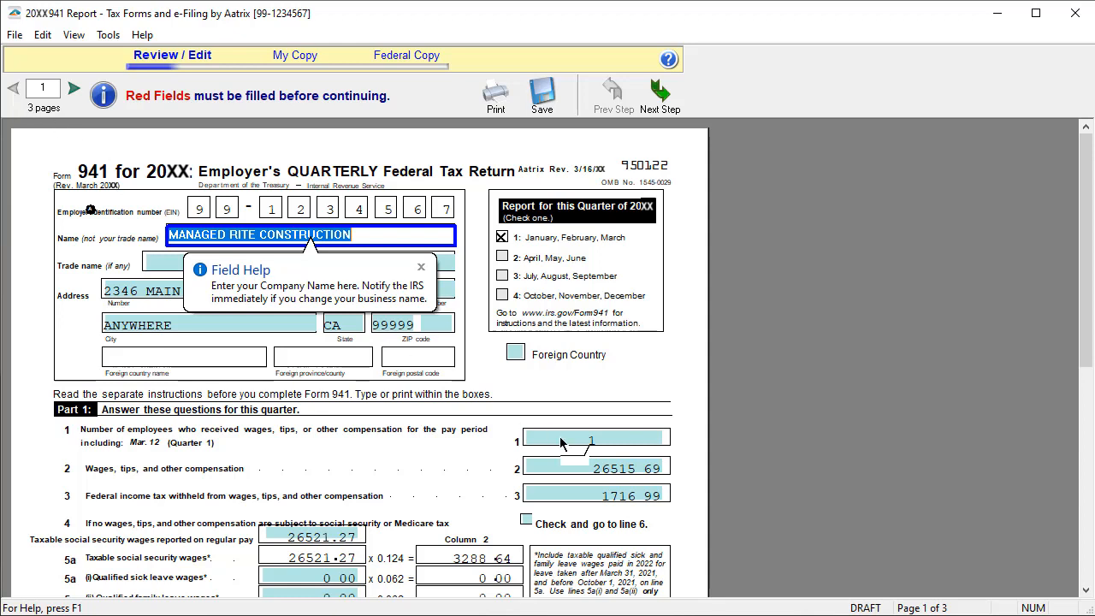
{"action": "mouse_move", "coordinate": [562, 443]}
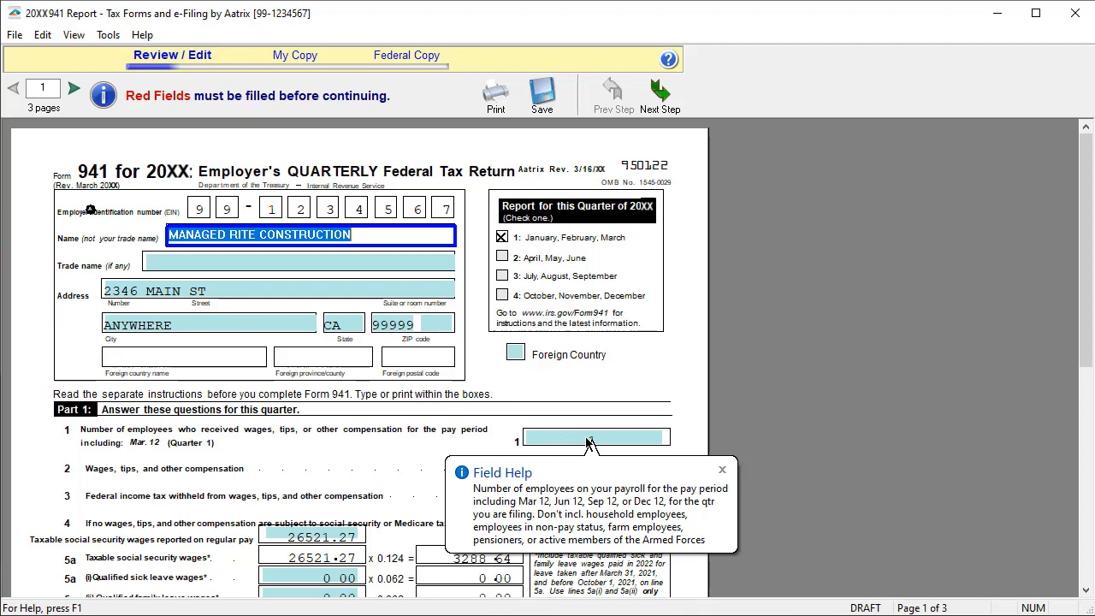
{"action": "left_click", "coordinate": [721, 470]}
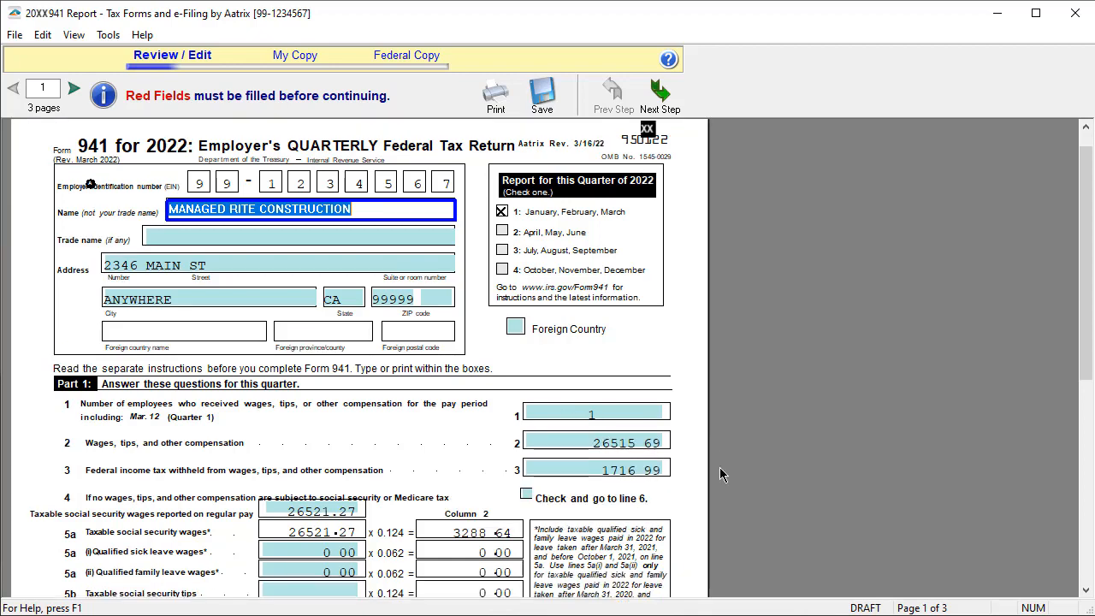
{"action": "scroll", "coordinate": [719, 468], "scroll_direction": "down", "scroll_amount": 3}
{"action": "scroll", "coordinate": [720, 472], "scroll_direction": "down", "scroll_amount": 2}
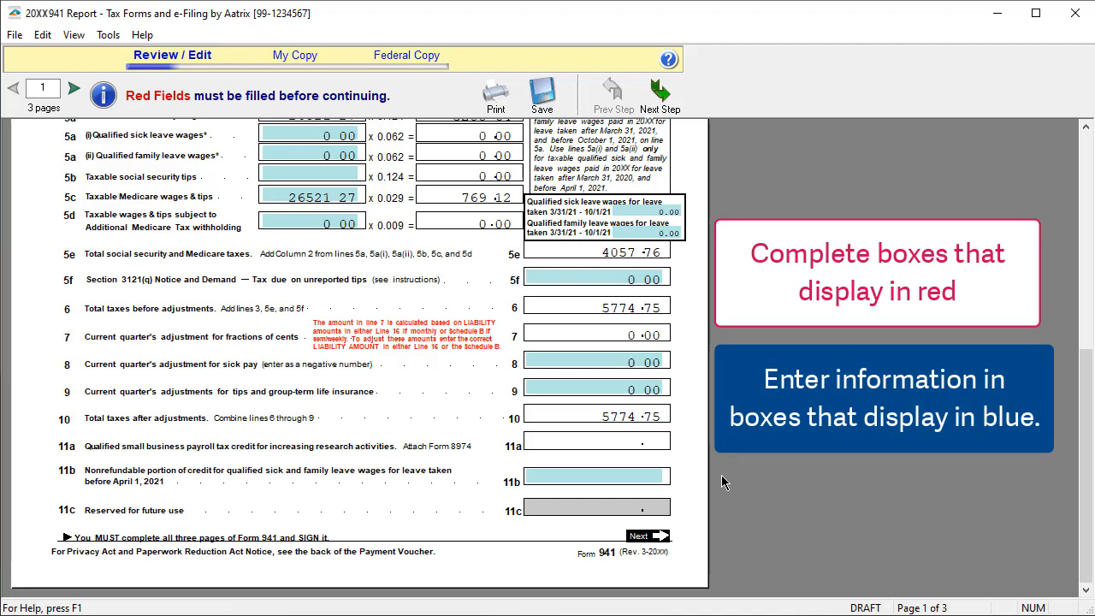
{"action": "left_click", "coordinate": [74, 88]}
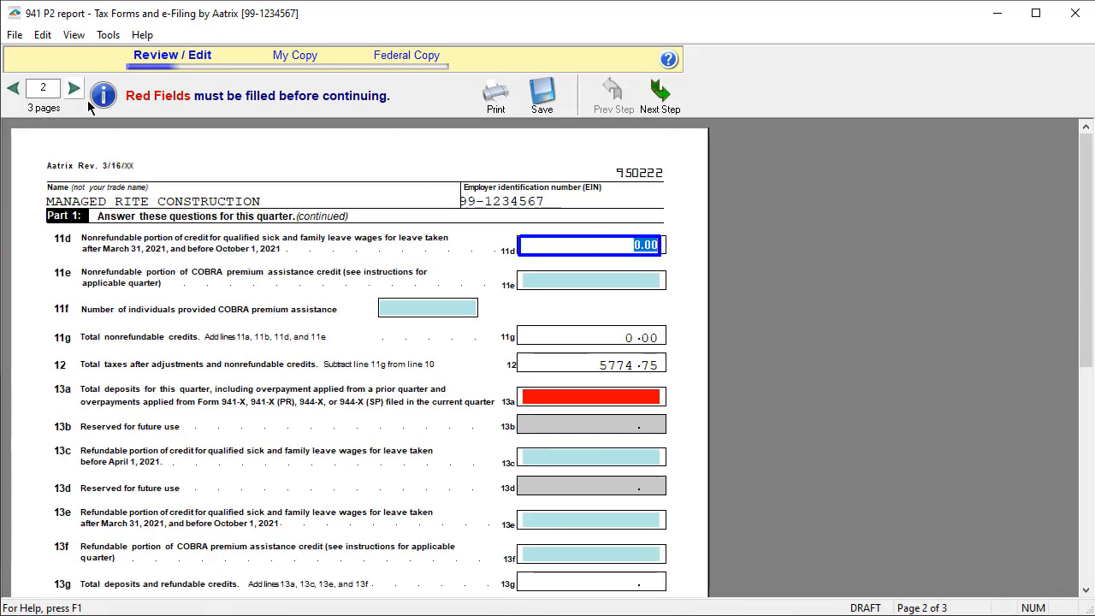
Enter 5775 as line 13a total deposits and apply the overpayment to the next return
{"action": "left_click", "coordinate": [575, 395]}
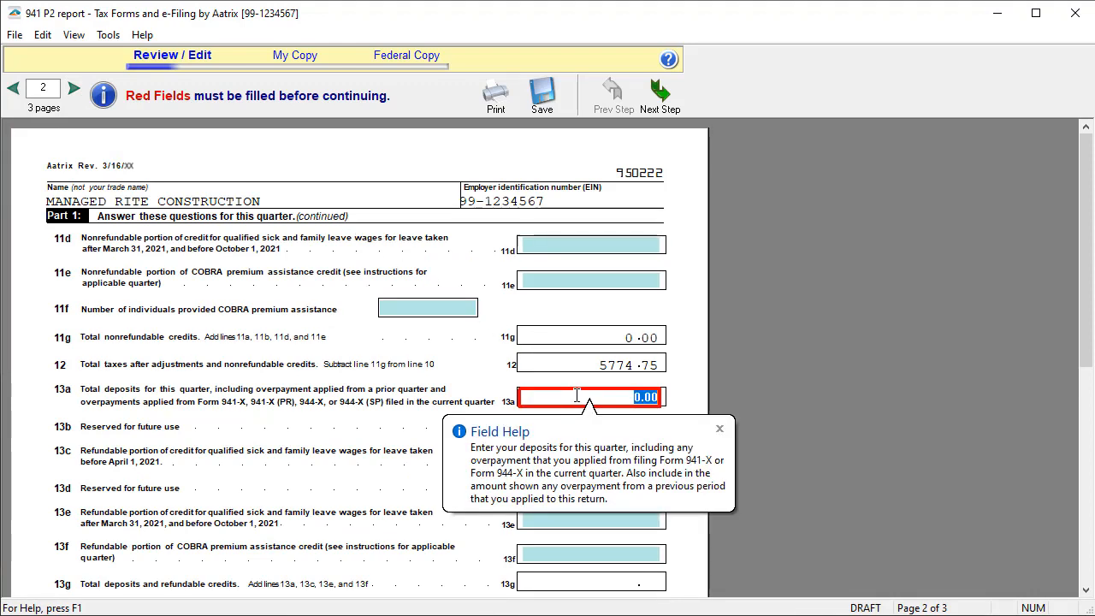
{"action": "type", "text": "5775"}
{"action": "scroll", "coordinate": [576, 395], "scroll_direction": "down", "scroll_amount": 5}
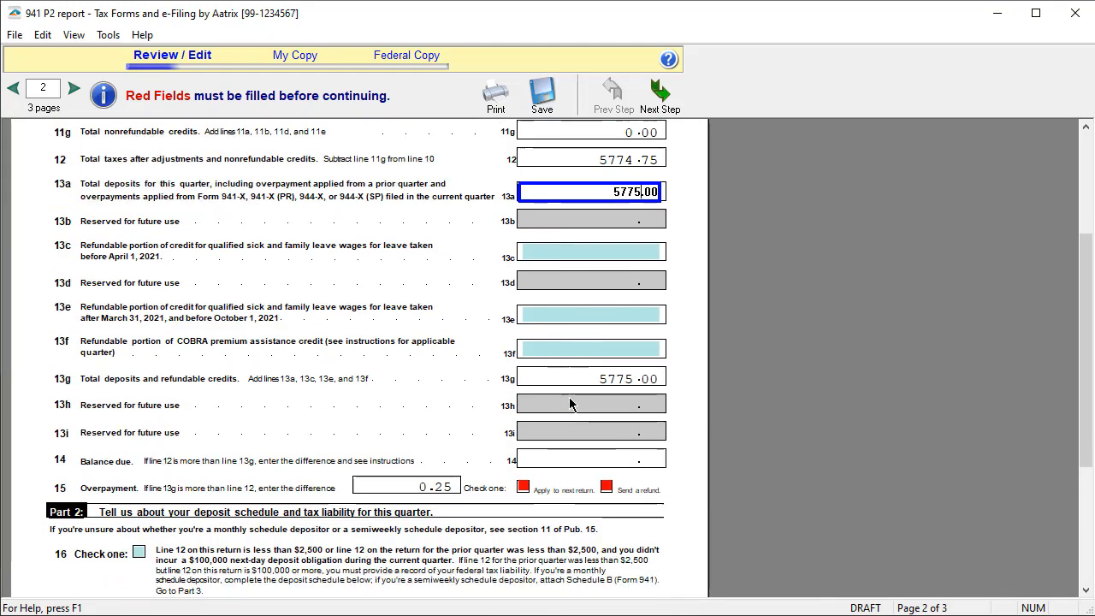
{"action": "left_click", "coordinate": [522, 436]}
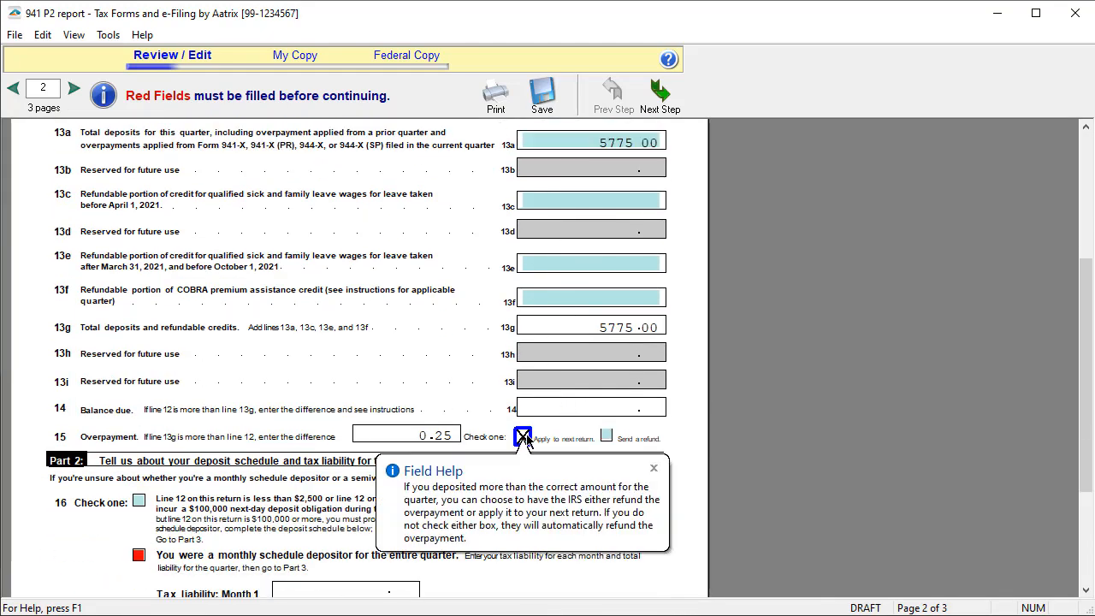
{"action": "left_click", "coordinate": [653, 470]}
{"action": "scroll", "coordinate": [650, 473], "scroll_direction": "down", "scroll_amount": 4}
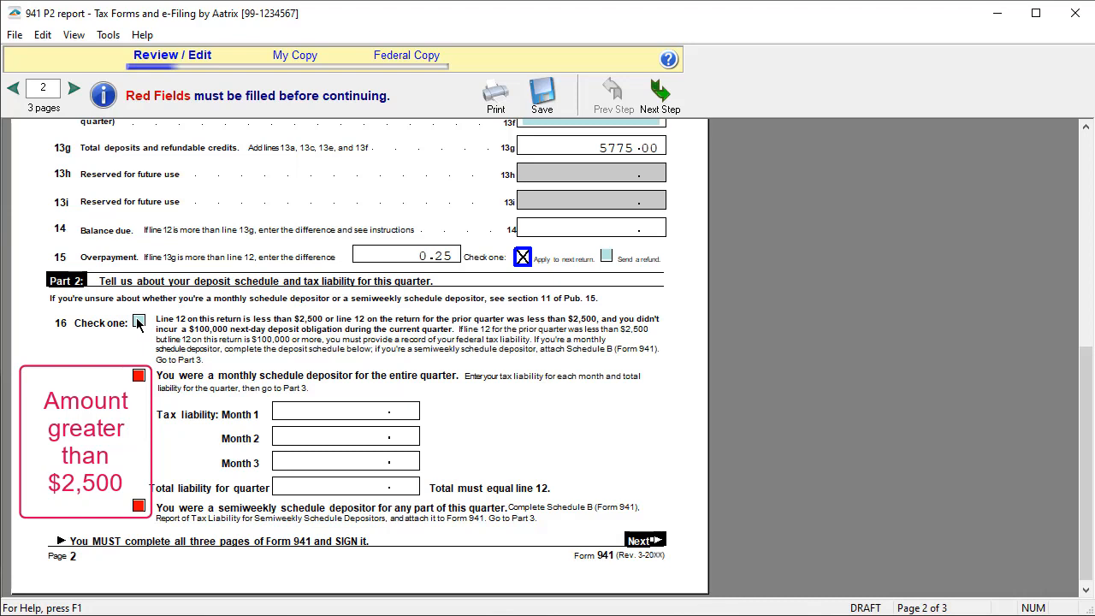
Mark the business as a monthly schedule depositor on line 16
{"action": "left_click", "coordinate": [138, 323]}
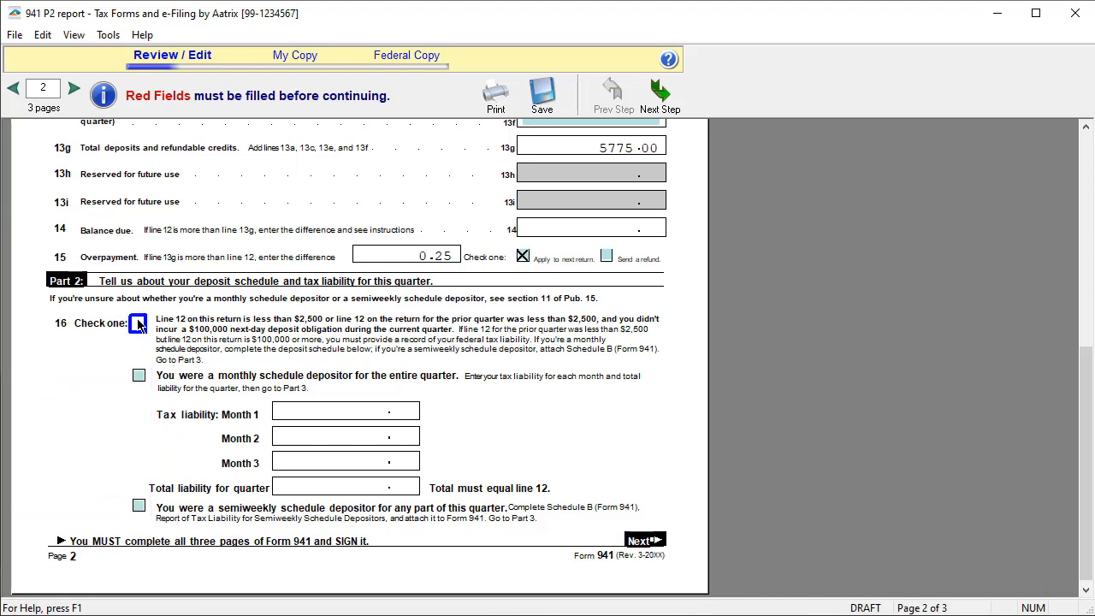
{"action": "mouse_move", "coordinate": [140, 379]}
{"action": "left_click", "coordinate": [140, 377]}
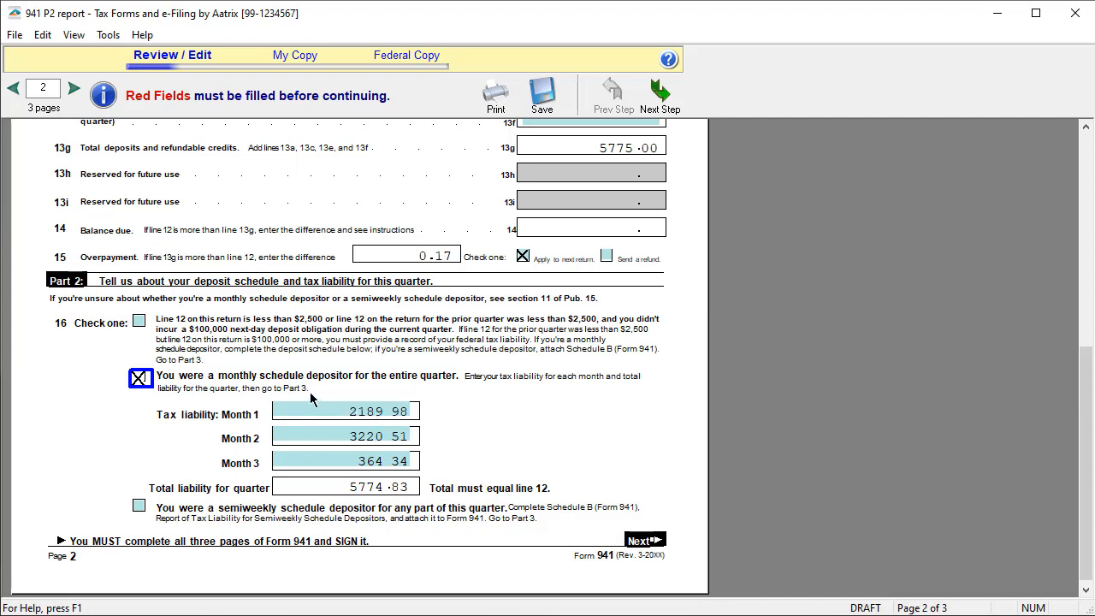
Switch line 16 from monthly to semiweekly depositor and acknowledge the Schedule B notice
{"action": "left_click", "coordinate": [145, 379]}
{"action": "left_click", "coordinate": [138, 507]}
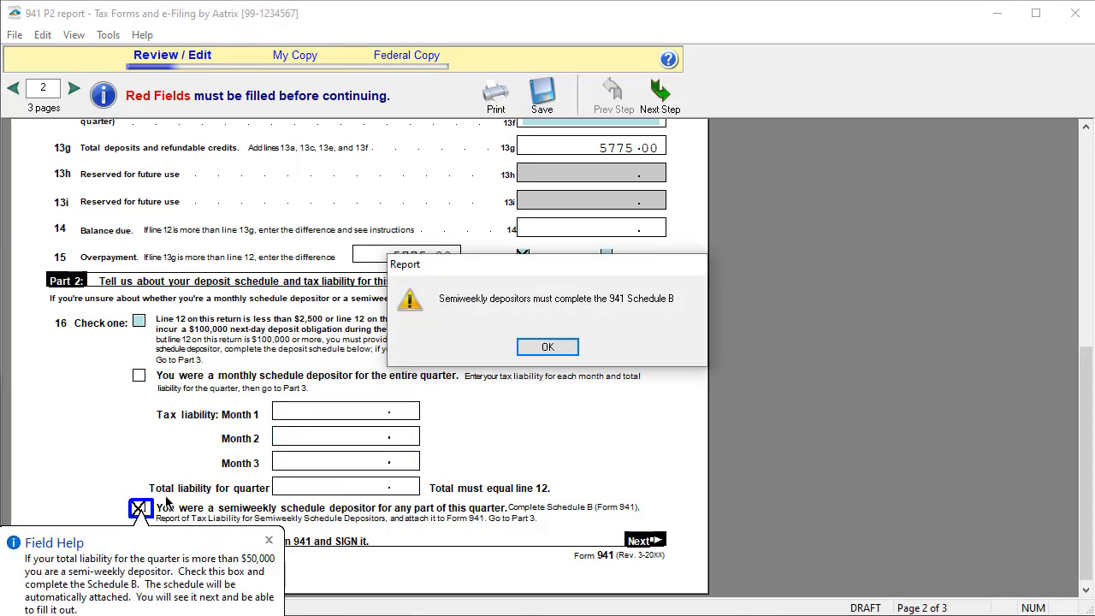
{"action": "left_click", "coordinate": [269, 539]}
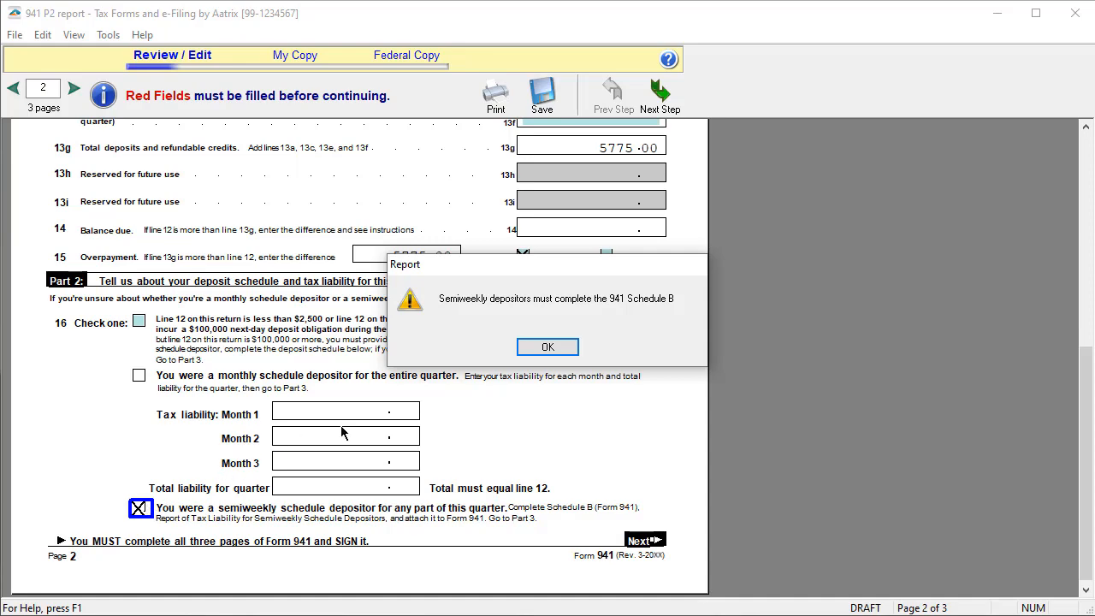
{"action": "left_click", "coordinate": [565, 346]}
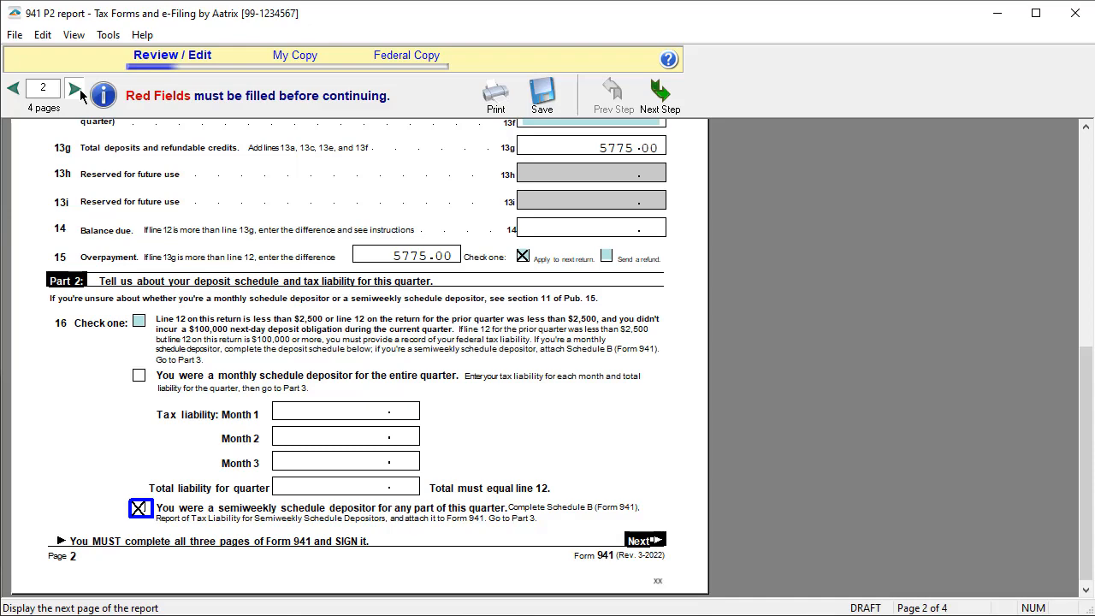
Go to page 3 of the 941 and scroll through Parts 3 and 4
{"action": "left_click", "coordinate": [79, 89]}
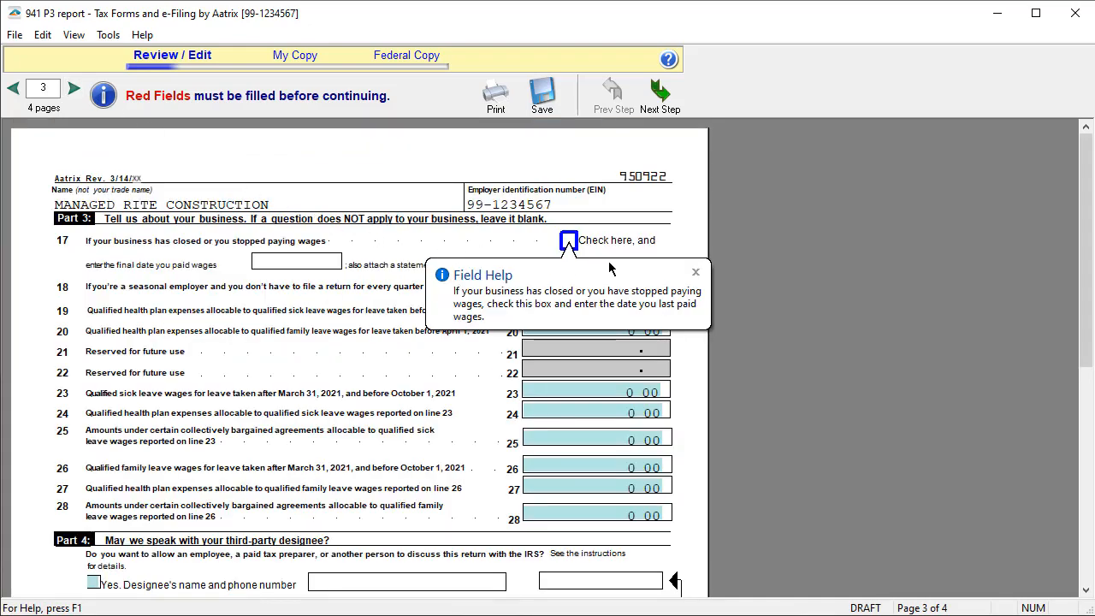
{"action": "left_click", "coordinate": [695, 272]}
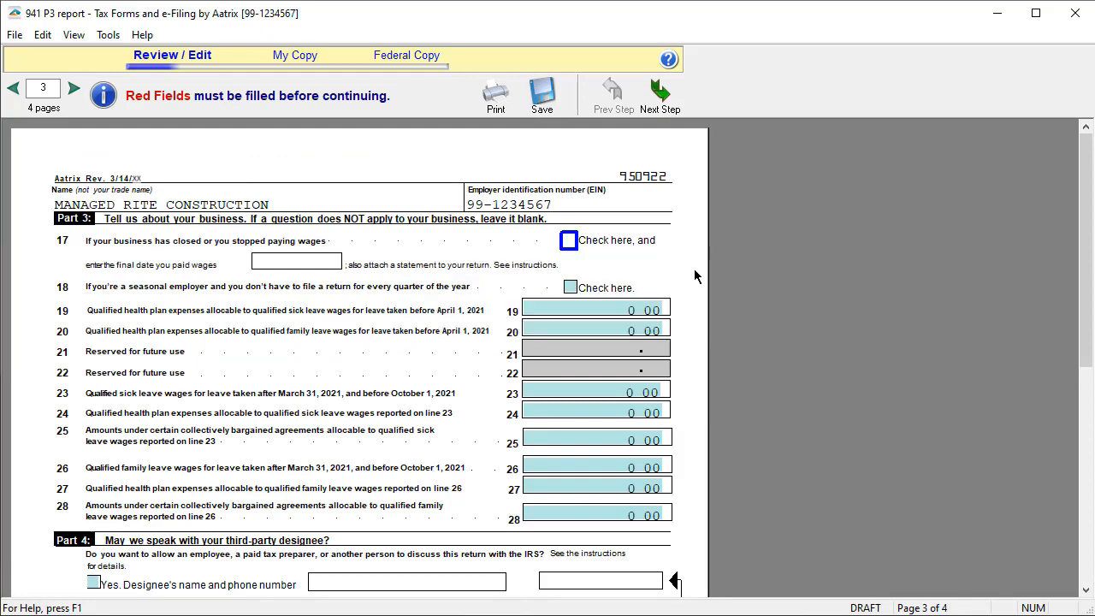
{"action": "scroll", "coordinate": [720, 289], "scroll_direction": "down", "scroll_amount": 5}
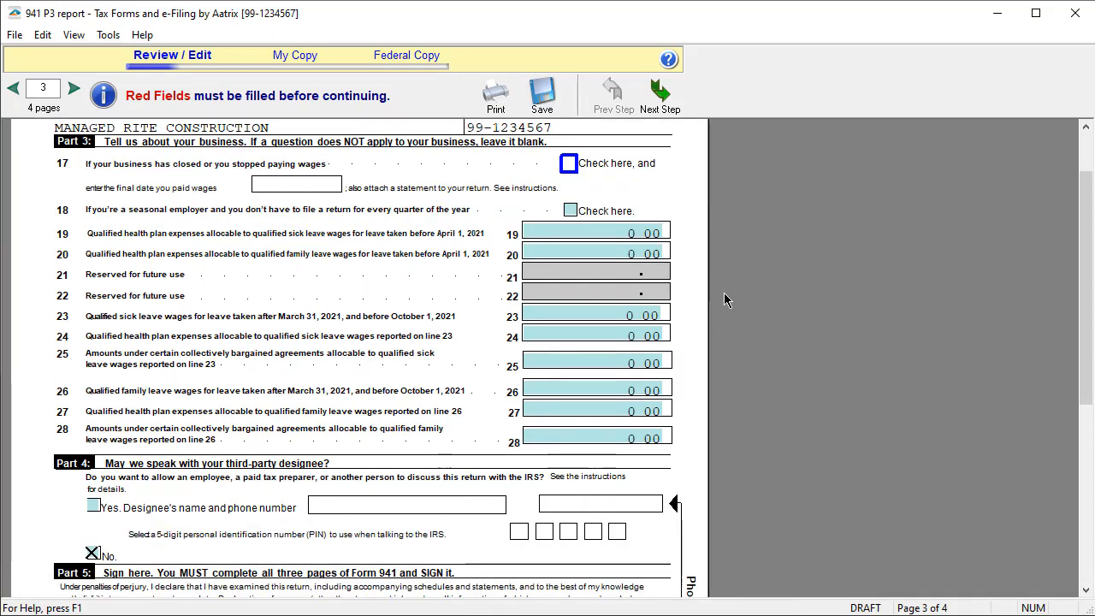
{"action": "scroll", "coordinate": [751, 351], "scroll_direction": "down", "scroll_amount": 1}
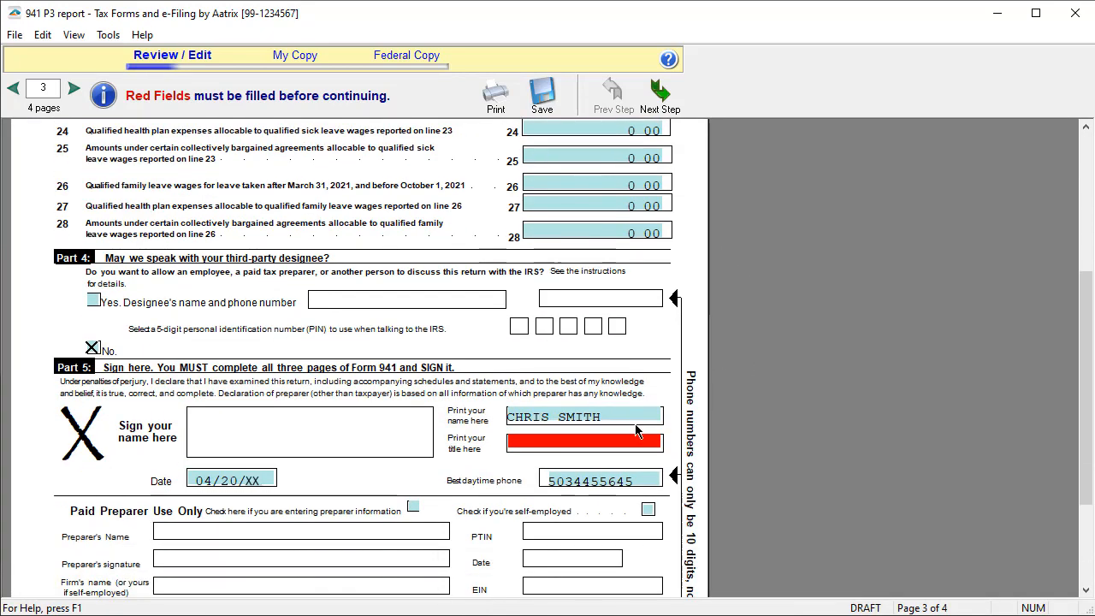
Enter 'Controller' as the signer's title on page 3, then continue to Schedule B
{"action": "left_click", "coordinate": [596, 441]}
{"action": "type", "text": "Controller"}
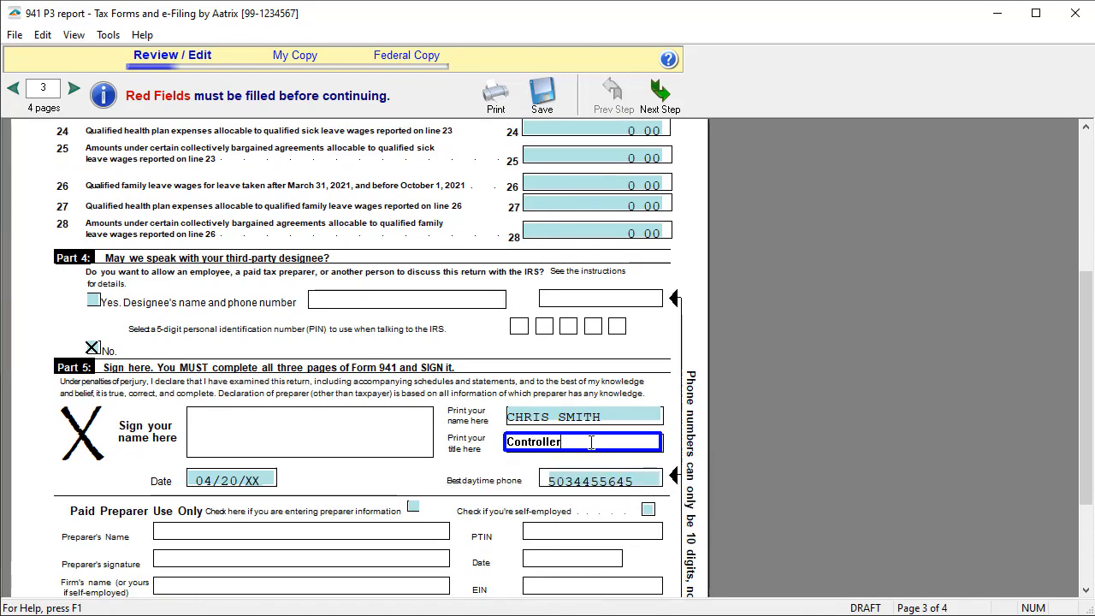
{"action": "scroll", "coordinate": [594, 444], "scroll_direction": "down", "scroll_amount": 3}
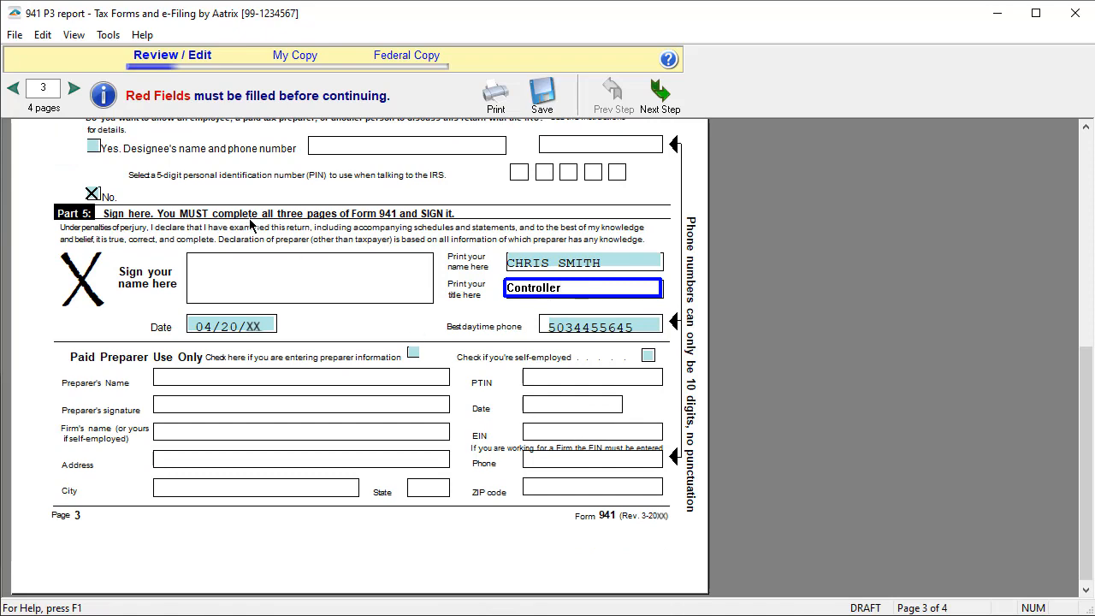
{"action": "left_click", "coordinate": [74, 89]}
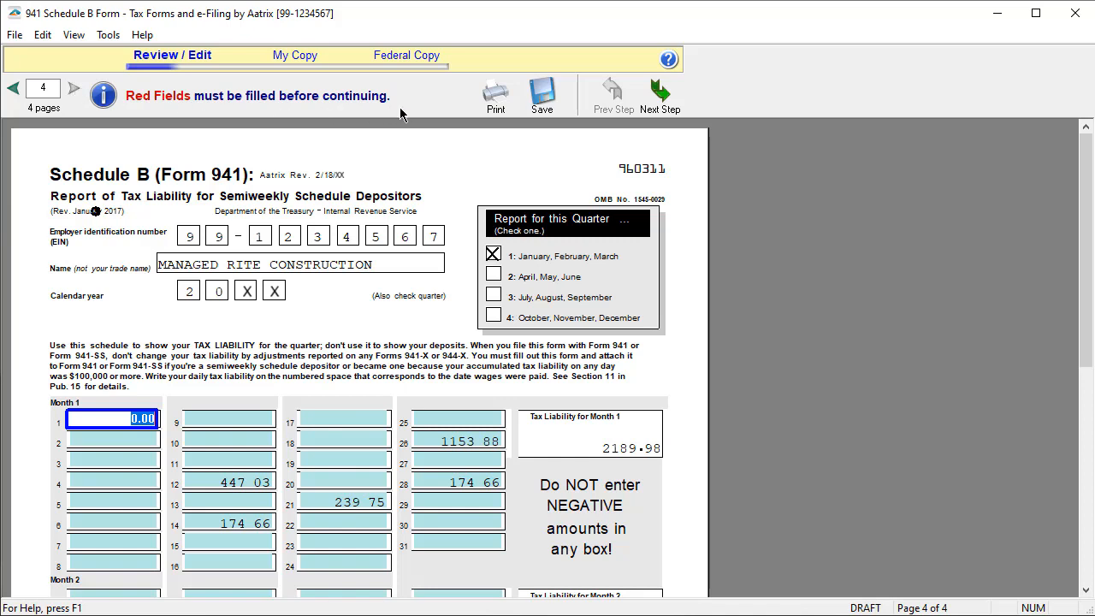
Agree the 941 figures are checked and save the employer's copy as an Adobe PDF
{"action": "left_click", "coordinate": [660, 112]}
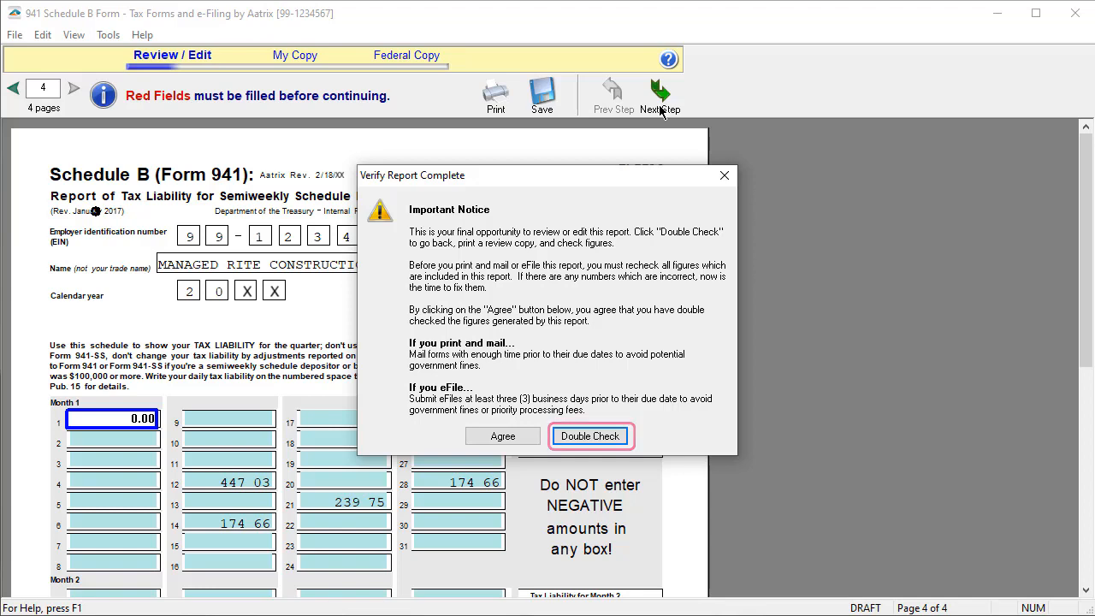
{"action": "left_click", "coordinate": [519, 437]}
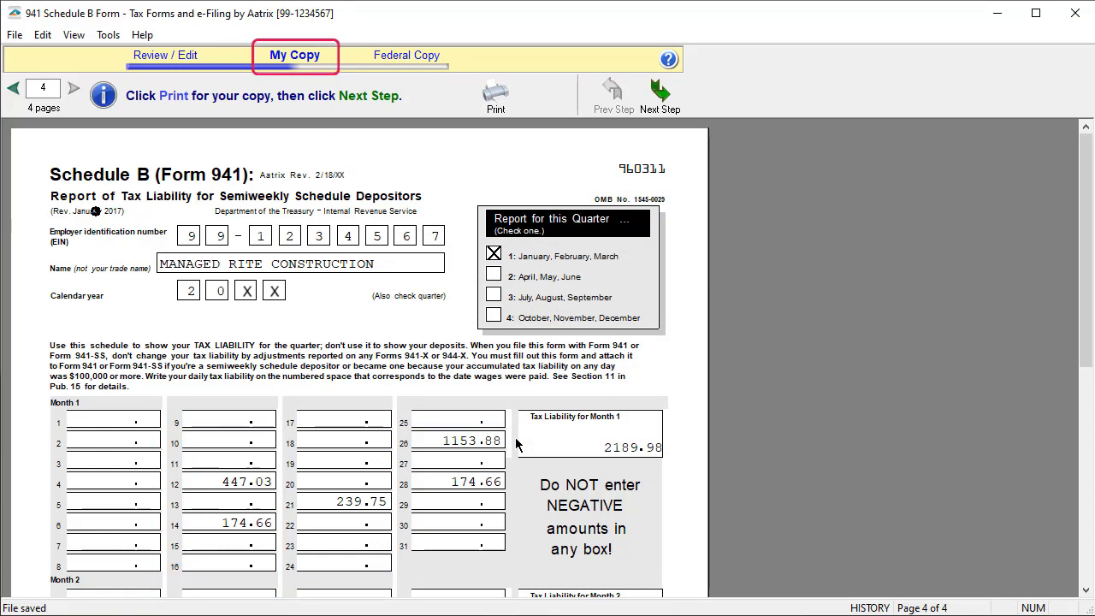
{"action": "left_click", "coordinate": [494, 98]}
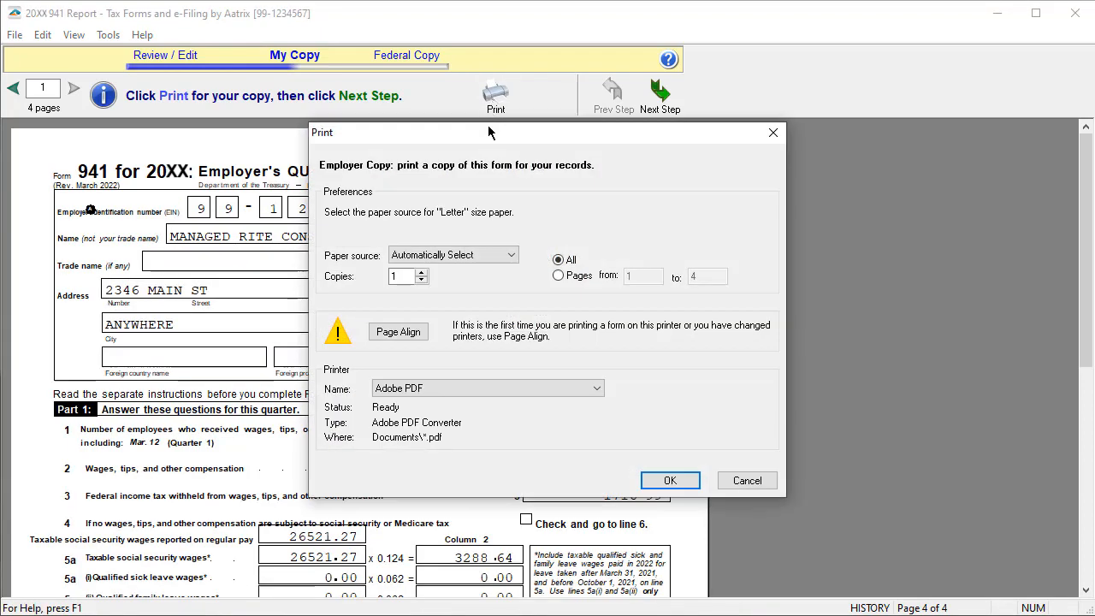
{"action": "left_click", "coordinate": [681, 479]}
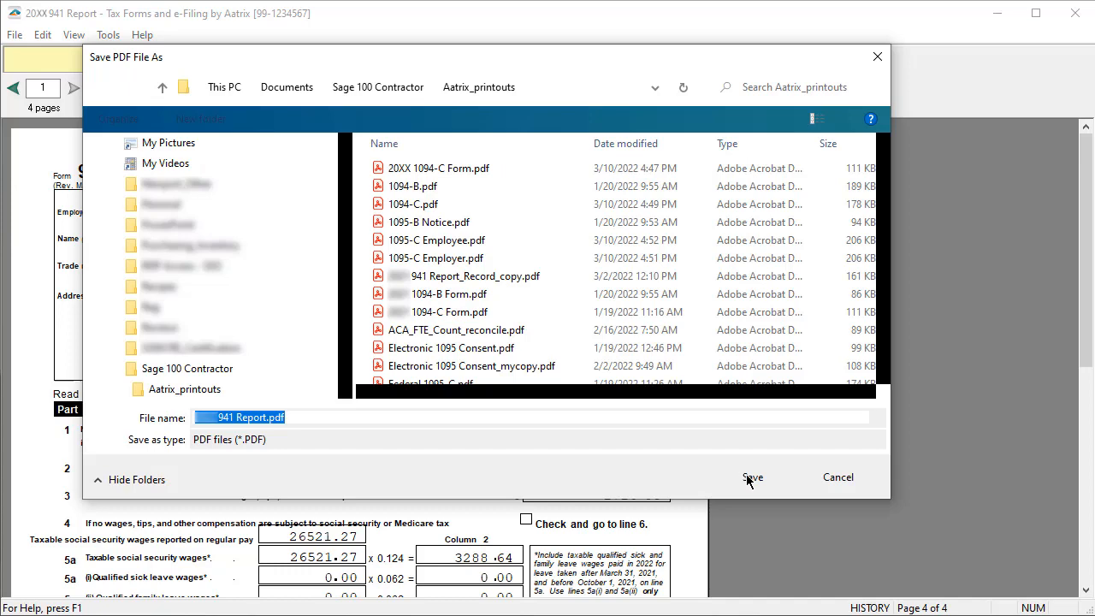
{"action": "left_click", "coordinate": [752, 479]}
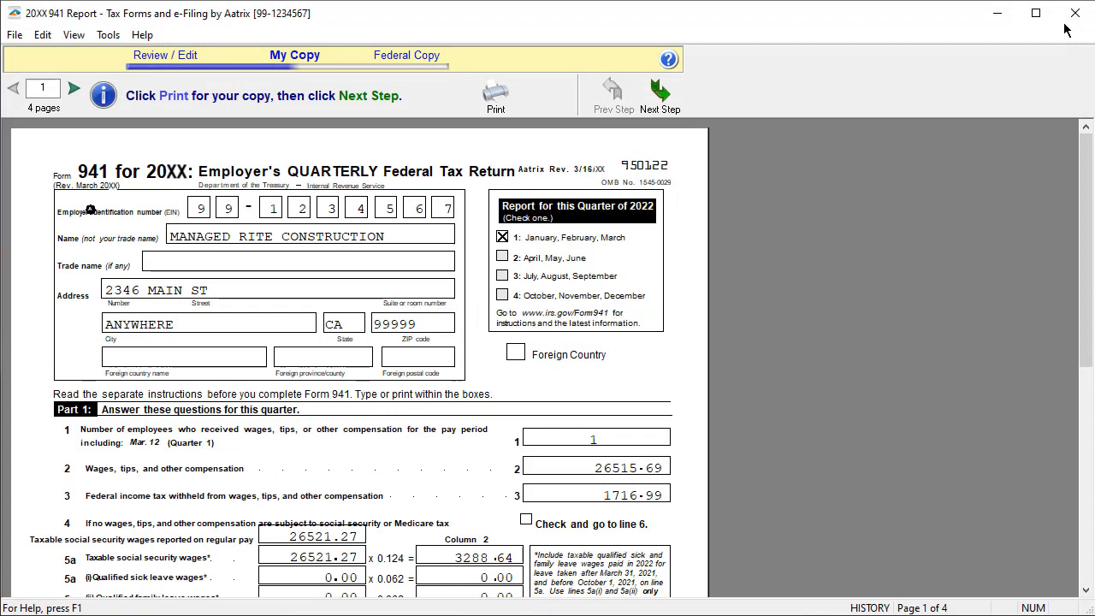
{"action": "left_click", "coordinate": [659, 96]}
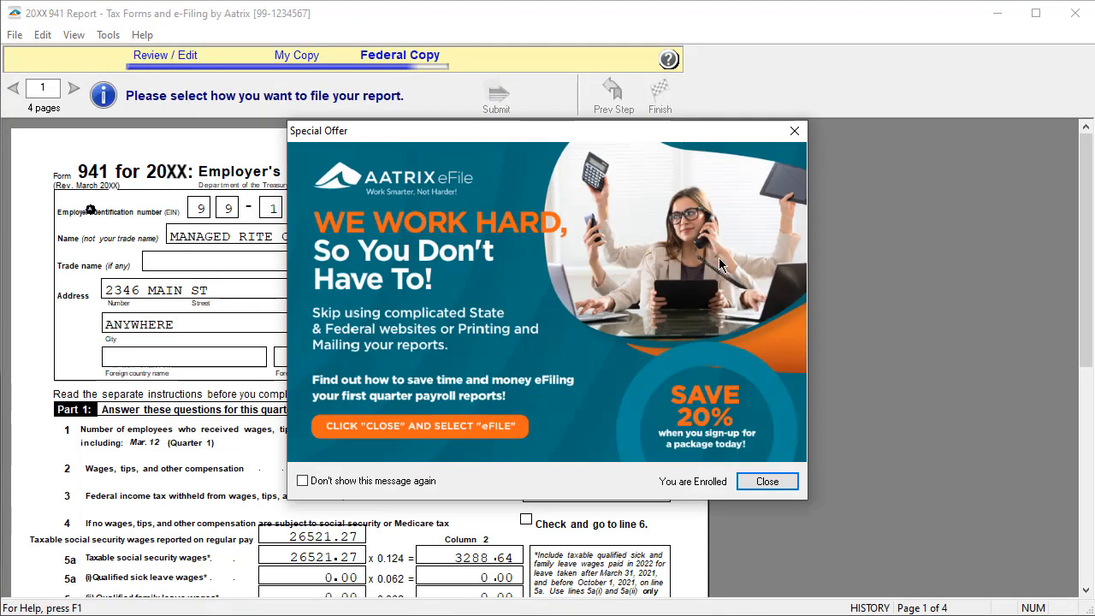
Dismiss the special offer and choose eFile as the federal filing option
{"action": "left_click", "coordinate": [788, 481]}
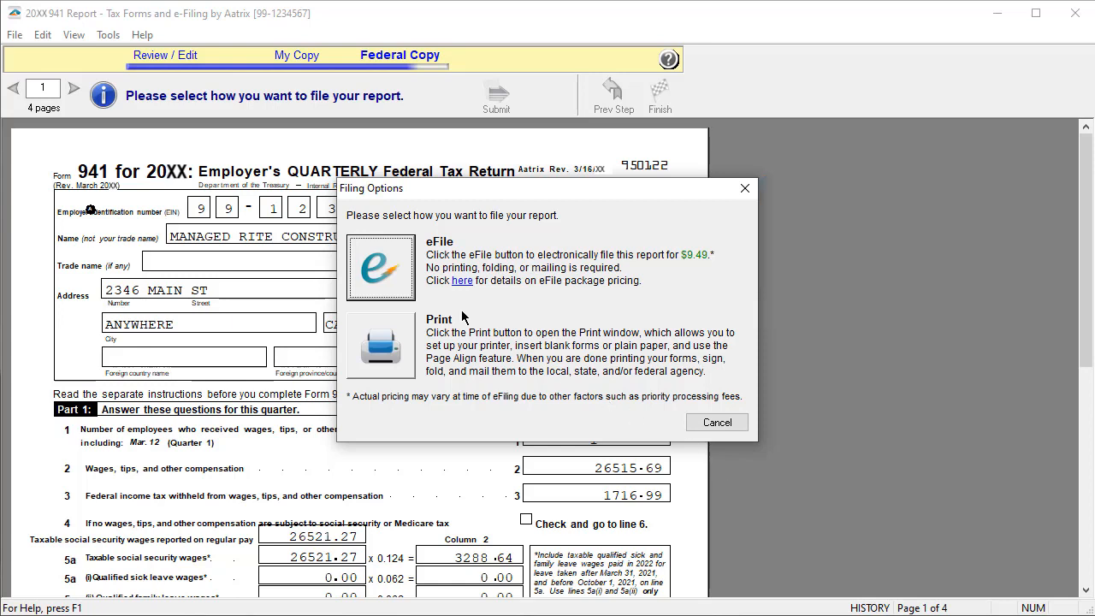
{"action": "left_click", "coordinate": [392, 279]}
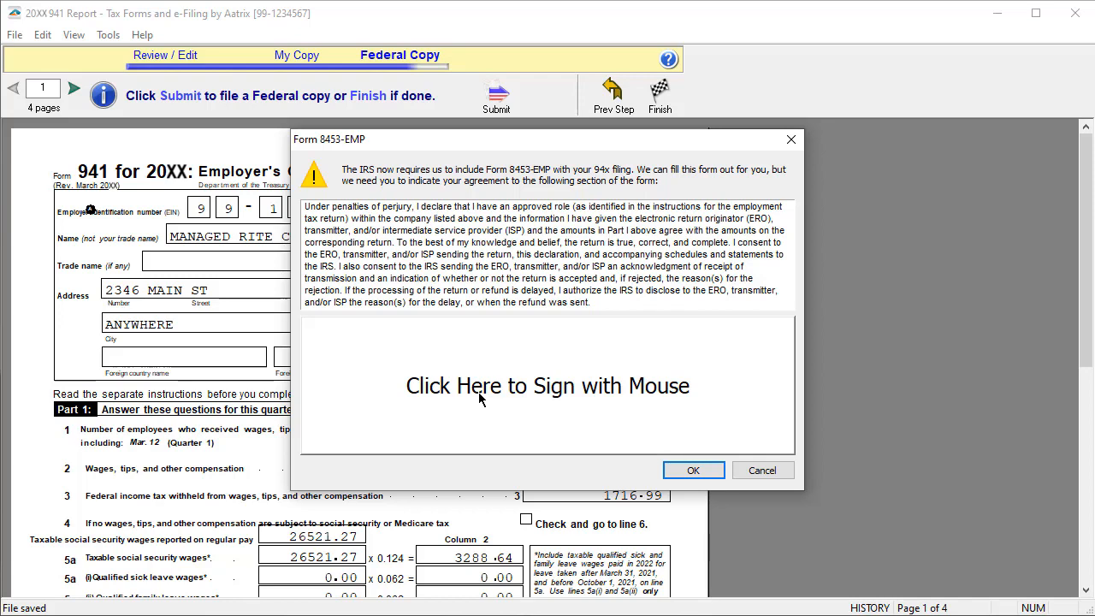
Create a new signature with the signer's name, title Controller and a 4-digit PIN entered twice
{"action": "left_click", "coordinate": [479, 398]}
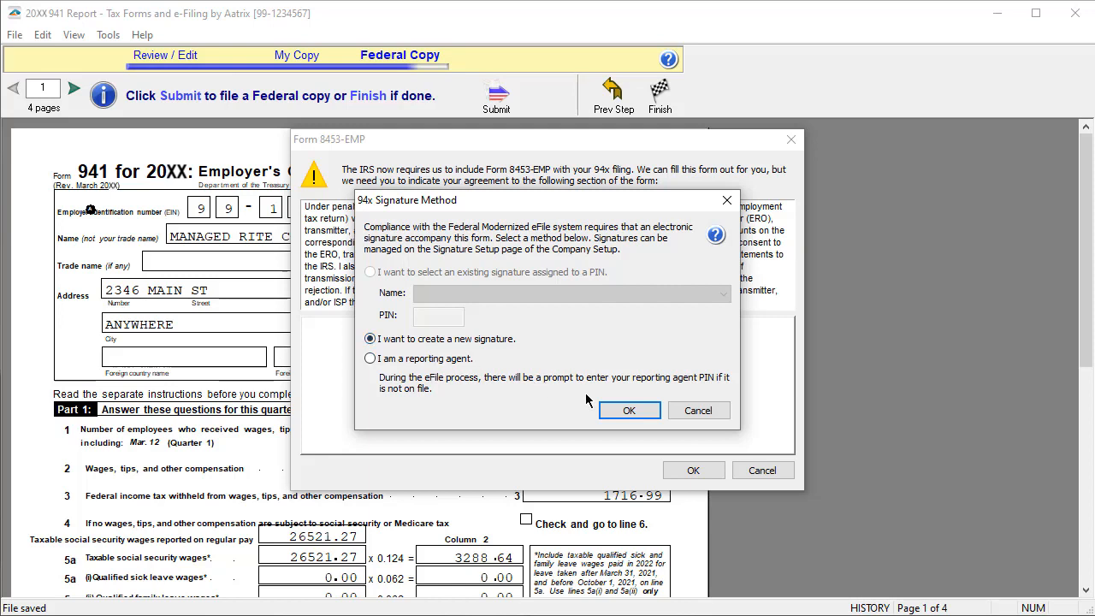
{"action": "left_click", "coordinate": [648, 412]}
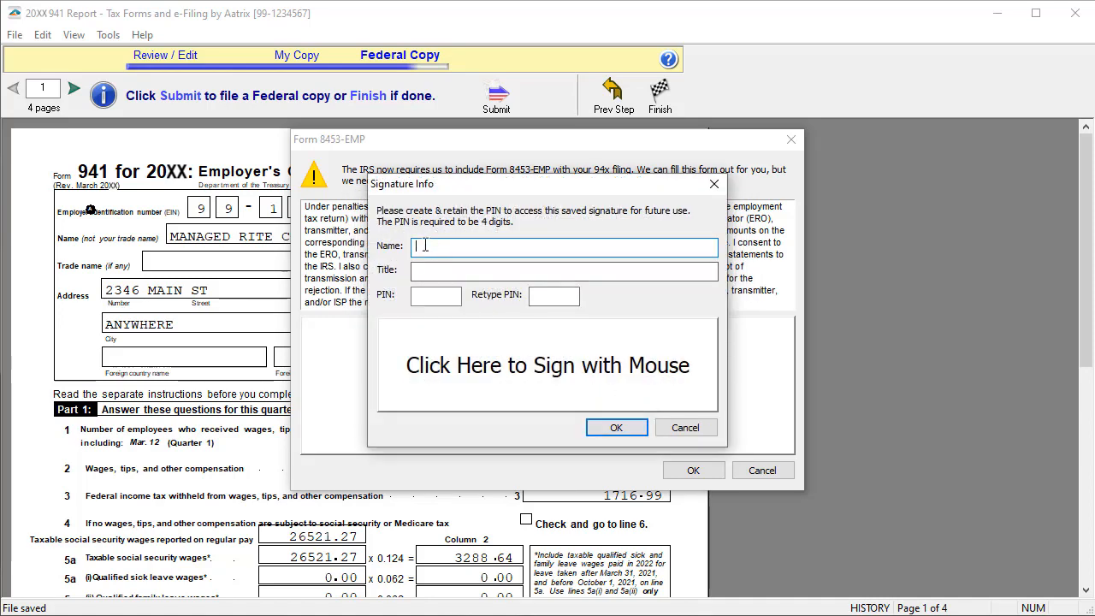
{"action": "type", "text": "Chris Smith"}
{"action": "key", "text": "Tab"}
{"action": "type", "text": "Controller"}
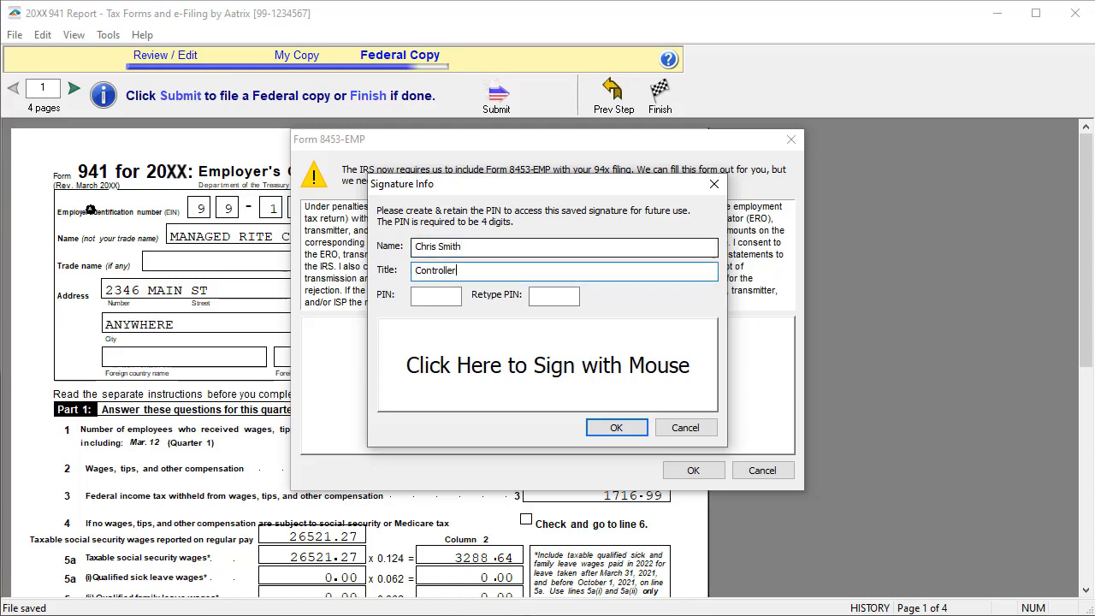
{"action": "key", "text": "Tab"}
{"action": "type", "text": "****"}
{"action": "key", "text": "Tab"}
{"action": "type", "text": "****"}
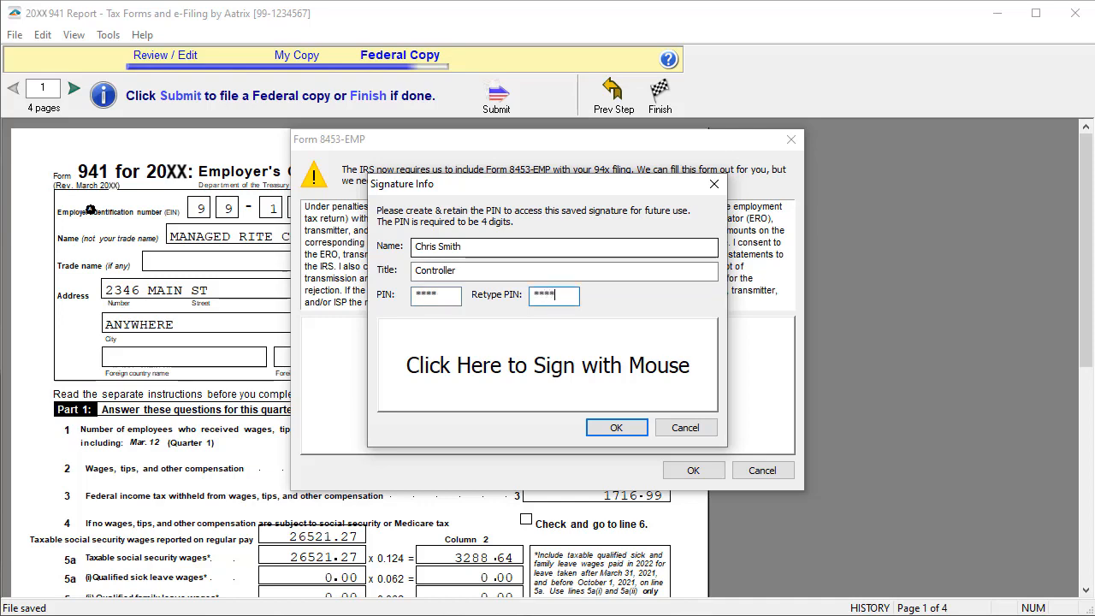
{"action": "key", "text": "Tab"}
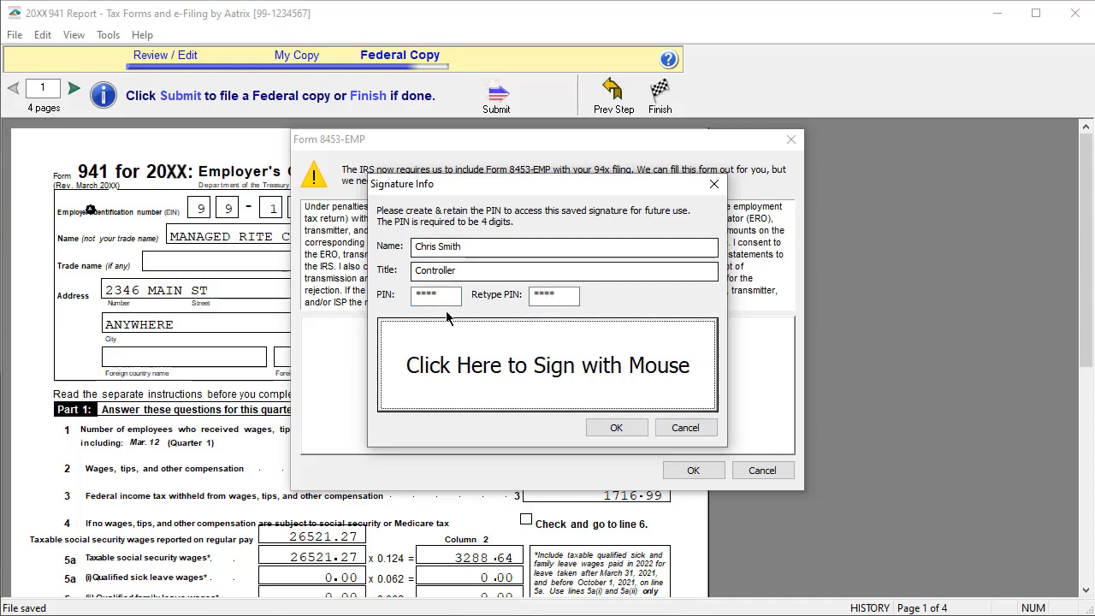
Draw and accept the signature, then confirm Form 8453-EMP to begin eFiling
{"action": "left_click", "coordinate": [468, 358]}
{"action": "mouse_move", "coordinate": [244, 229]}
{"action": "left_mouse_down"}
{"action": "mouse_move", "coordinate": [316, 248]}
{"action": "mouse_move", "coordinate": [543, 253]}
{"action": "mouse_move", "coordinate": [526, 301]}
{"action": "mouse_move", "coordinate": [816, 289]}
{"action": "mouse_move", "coordinate": [878, 321]}
{"action": "left_mouse_up"}
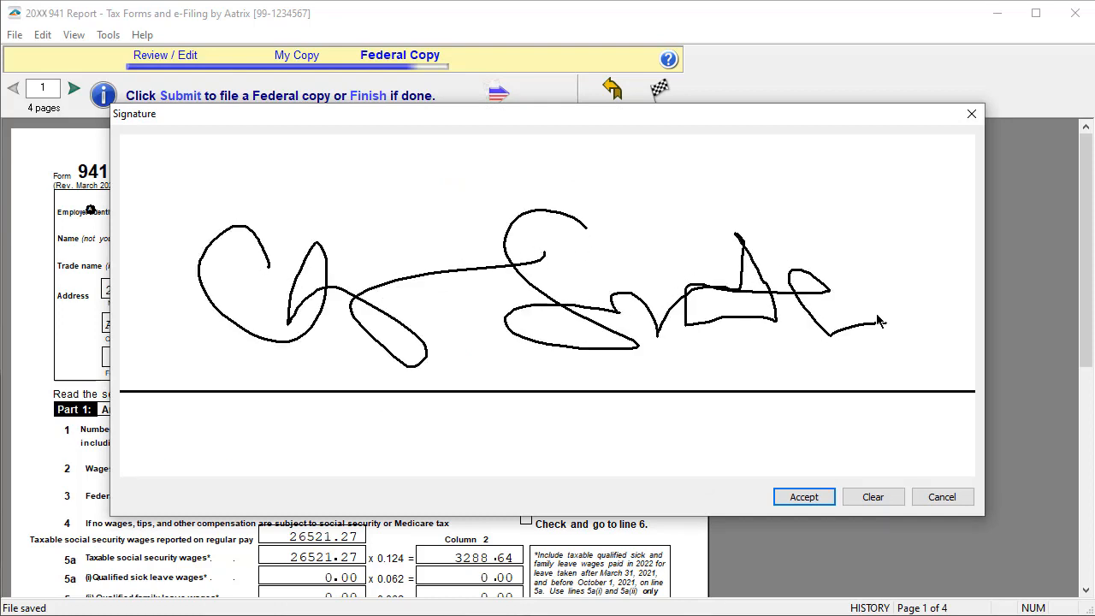
{"action": "left_click", "coordinate": [787, 496]}
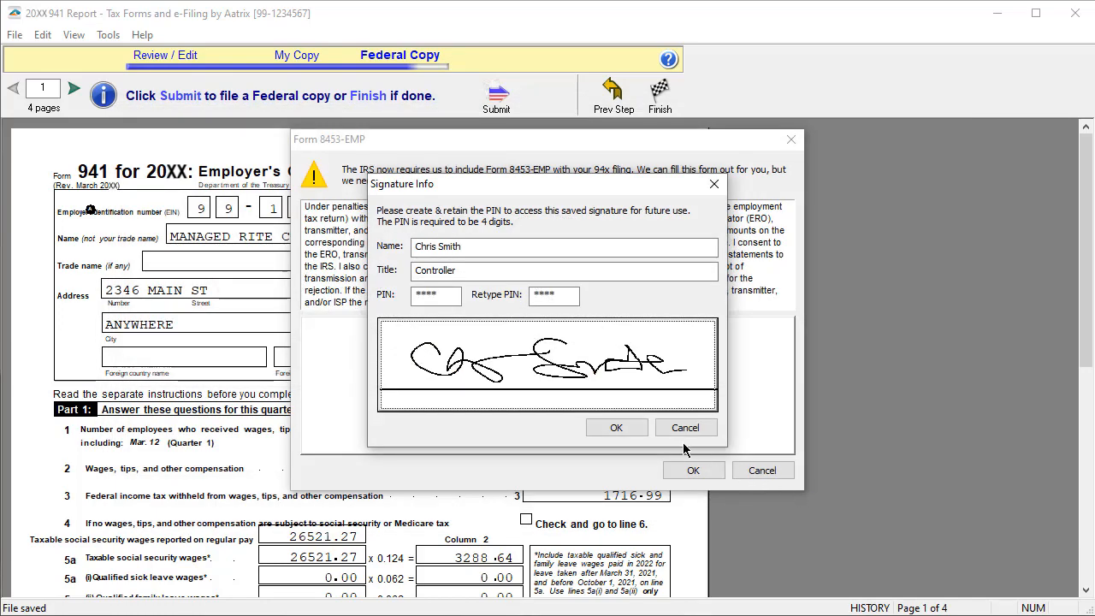
{"action": "left_click", "coordinate": [641, 432]}
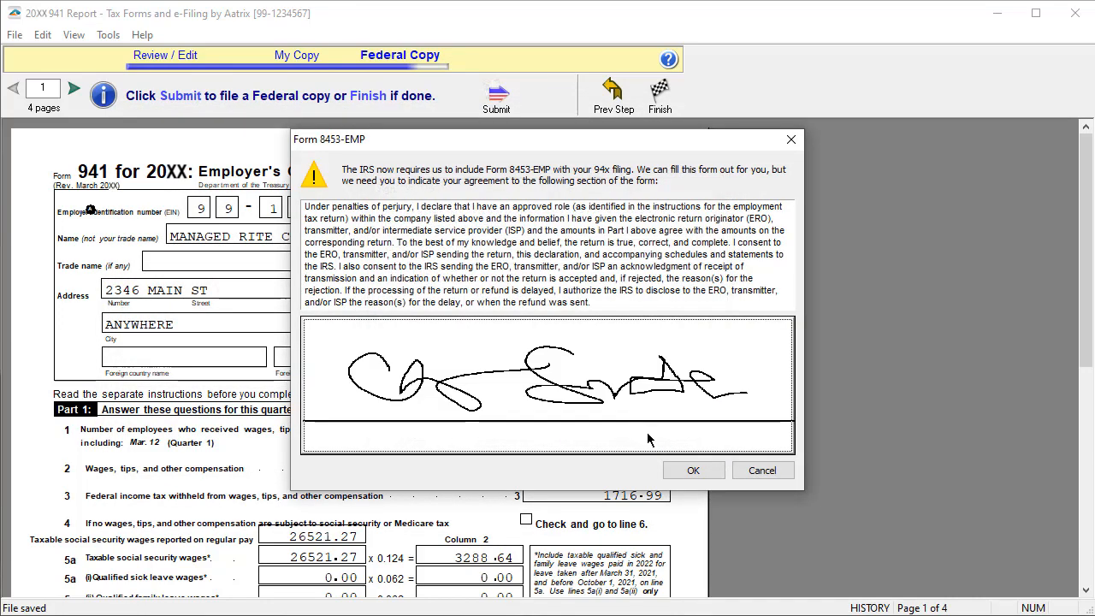
{"action": "left_click", "coordinate": [692, 471]}
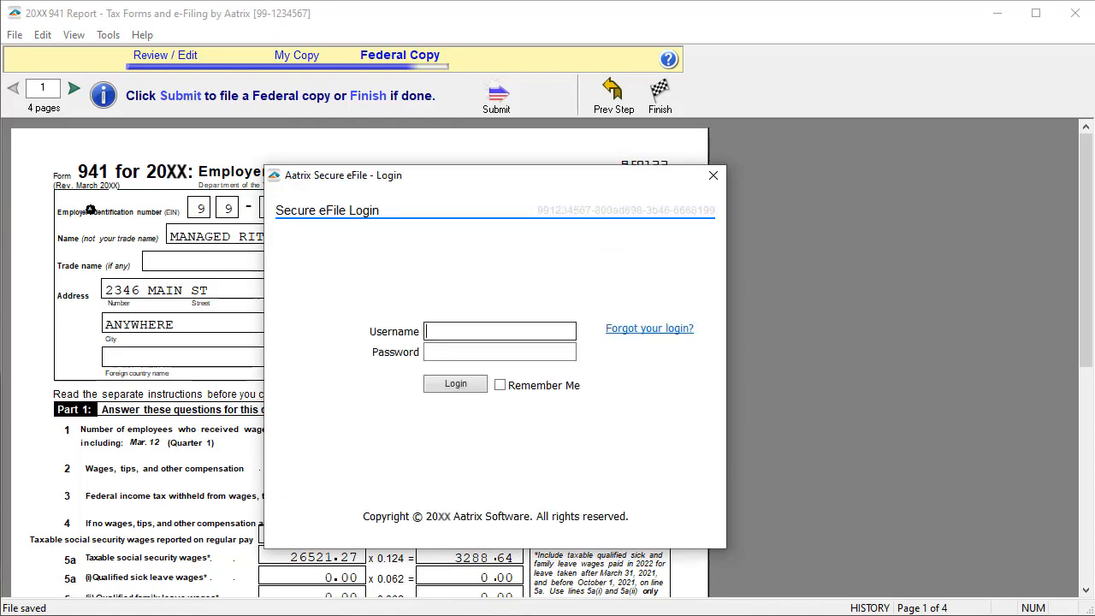
Cancel the eFile session and print the 941's certified federal copy to PDF instead
{"action": "left_click", "coordinate": [714, 177]}
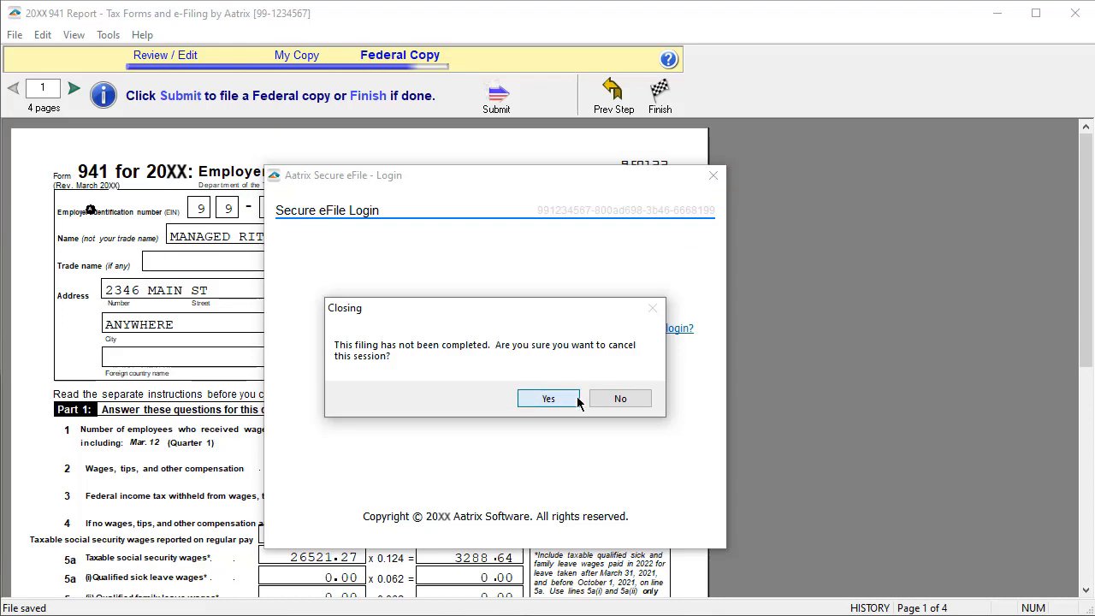
{"action": "left_click", "coordinate": [548, 399]}
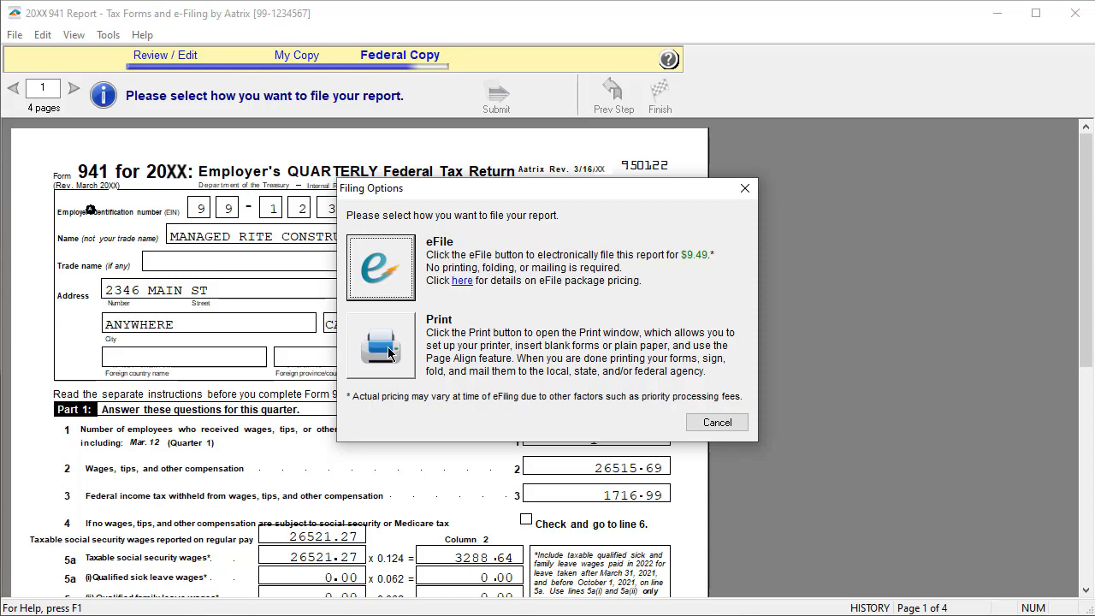
{"action": "left_click", "coordinate": [387, 353]}
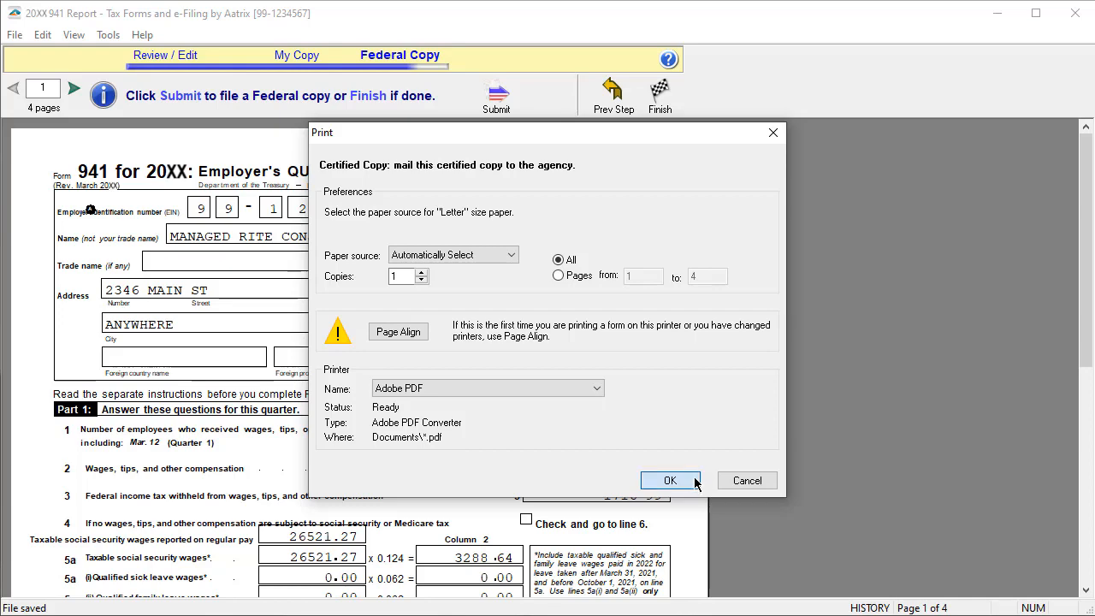
{"action": "left_click", "coordinate": [670, 481]}
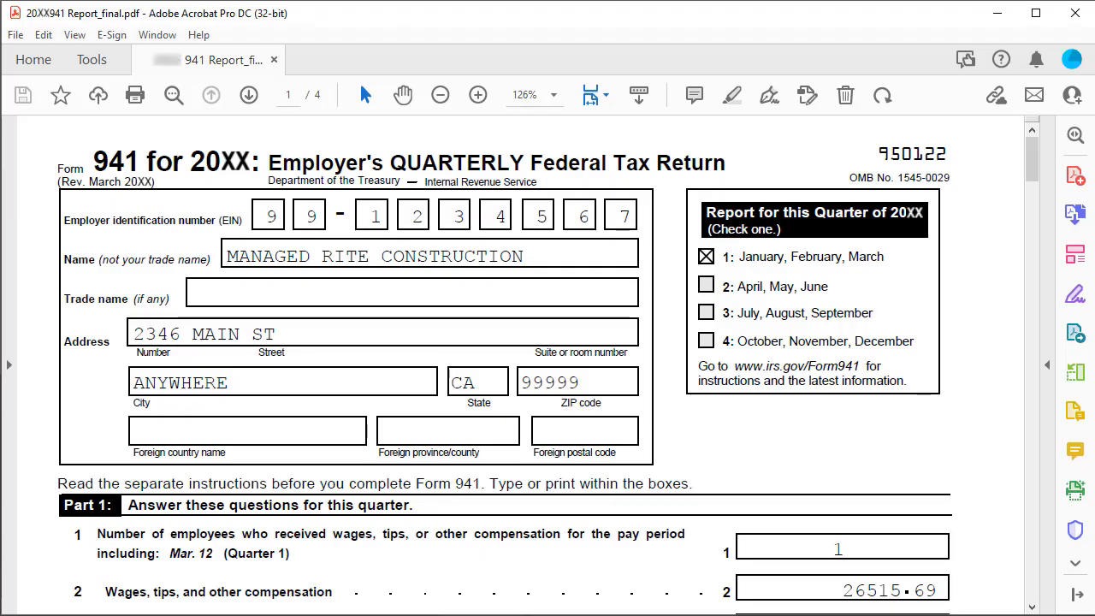
Page through Schedule B's Month 2 and Month 3 liabilities to the 5774.83 quarter total, then close Acrobat
{"action": "left_click", "coordinate": [1029, 523]}
{"action": "left_click", "coordinate": [1029, 523]}
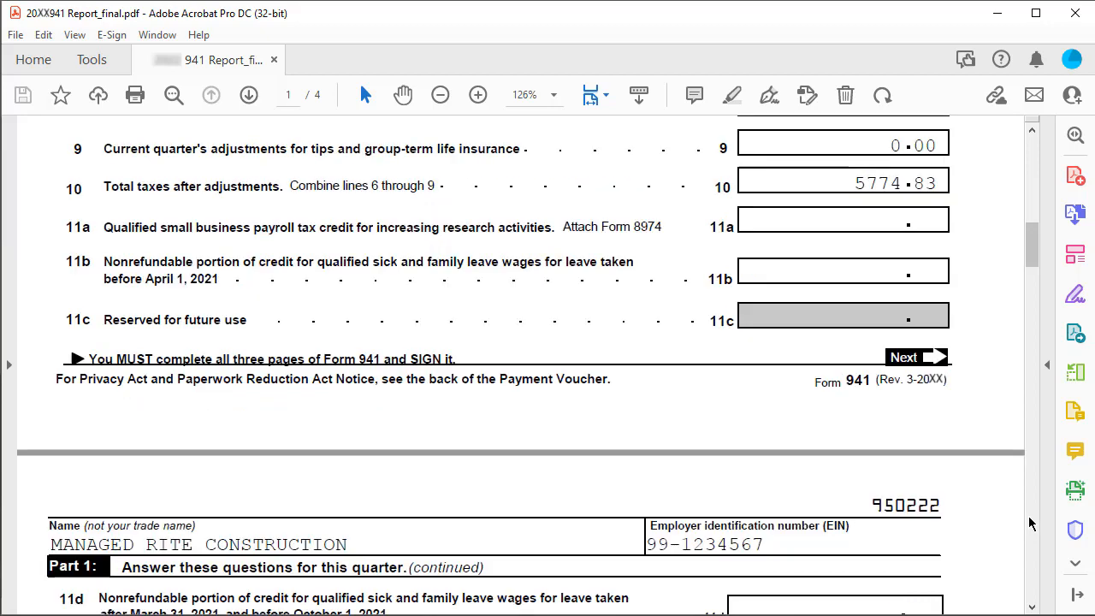
{"action": "left_click", "coordinate": [1029, 523]}
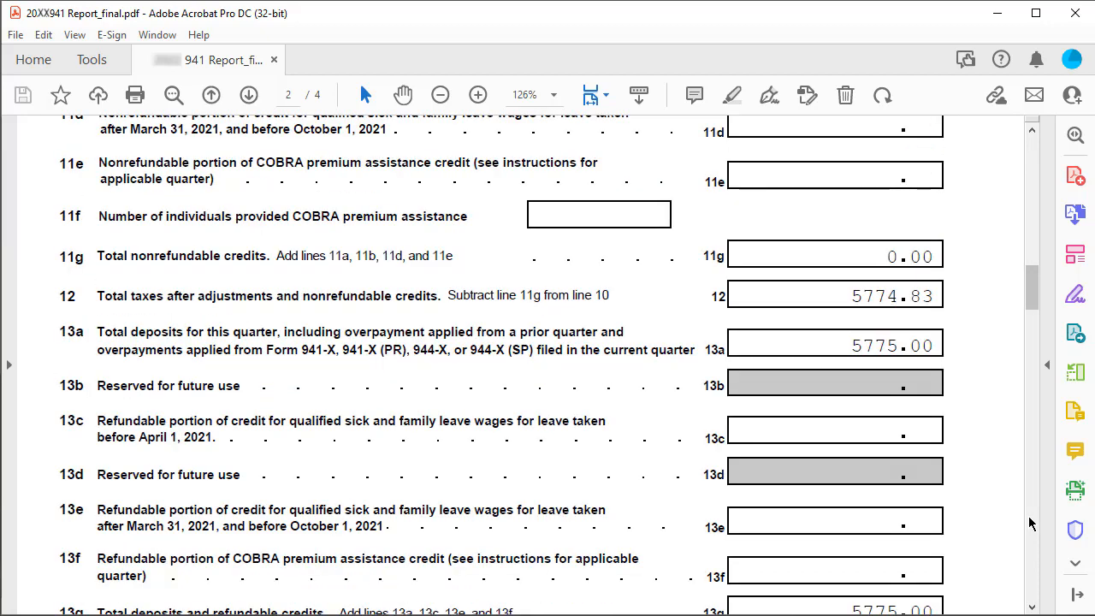
{"action": "left_click", "coordinate": [1028, 523]}
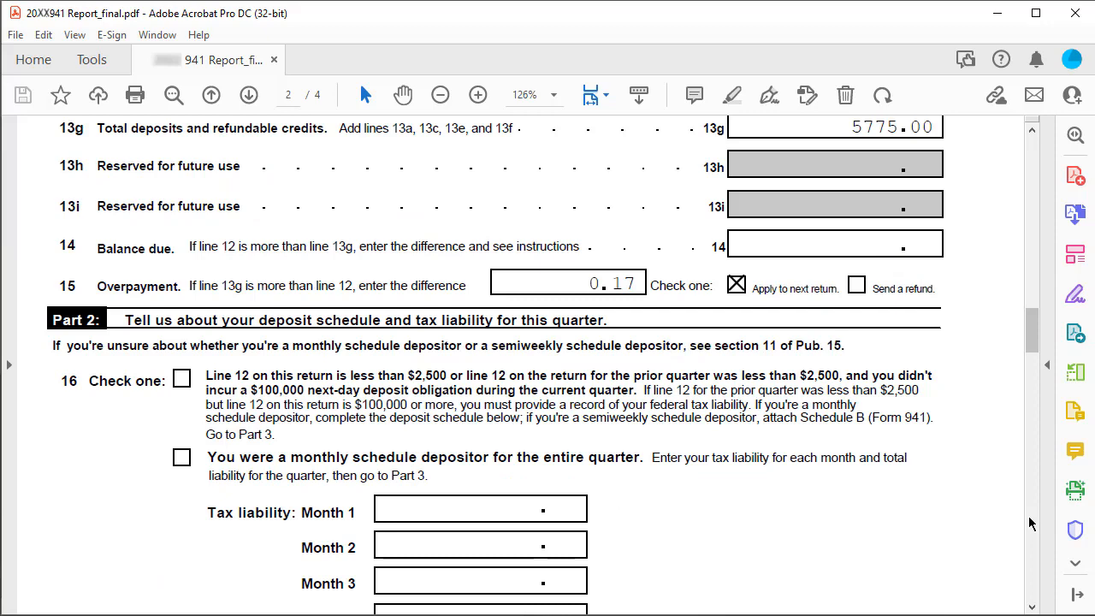
{"action": "left_click", "coordinate": [1029, 523]}
{"action": "left_click", "coordinate": [1029, 523]}
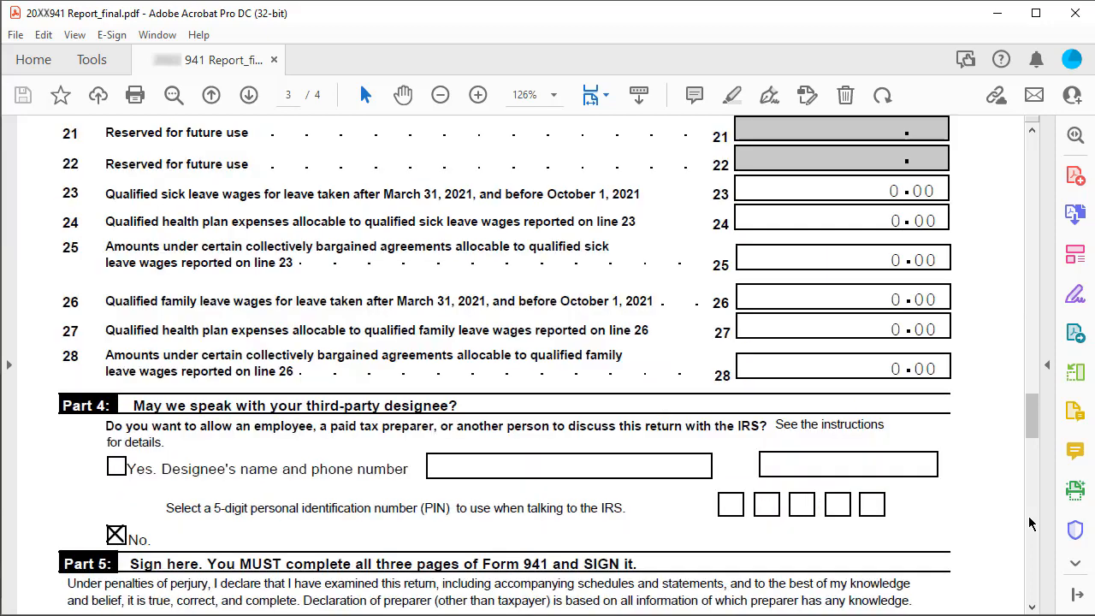
{"action": "left_click", "coordinate": [1029, 523]}
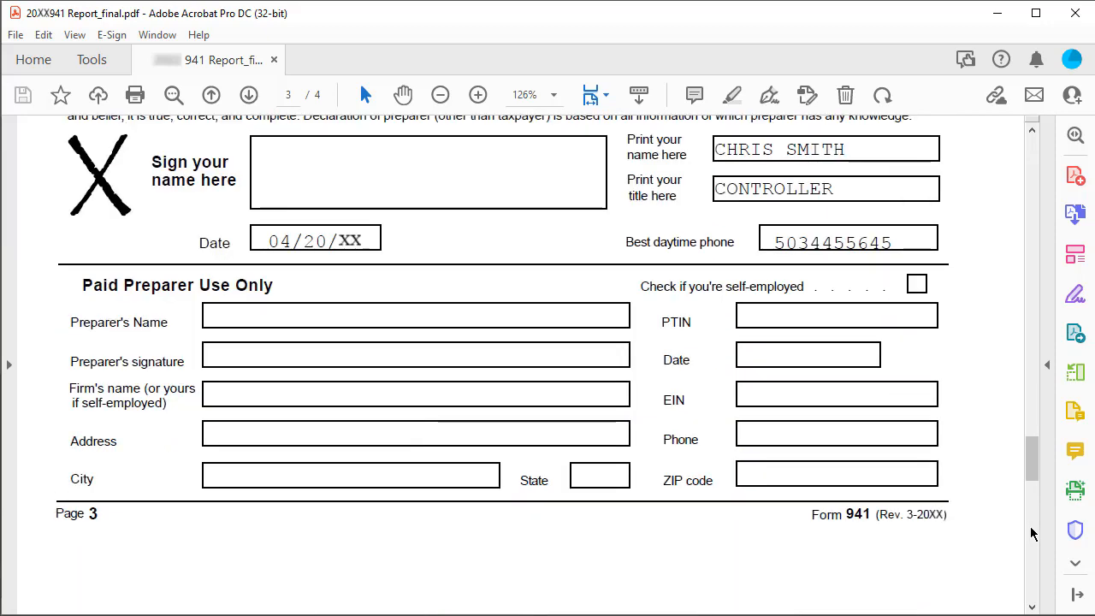
{"action": "left_click", "coordinate": [1033, 539]}
{"action": "left_click", "coordinate": [1034, 580]}
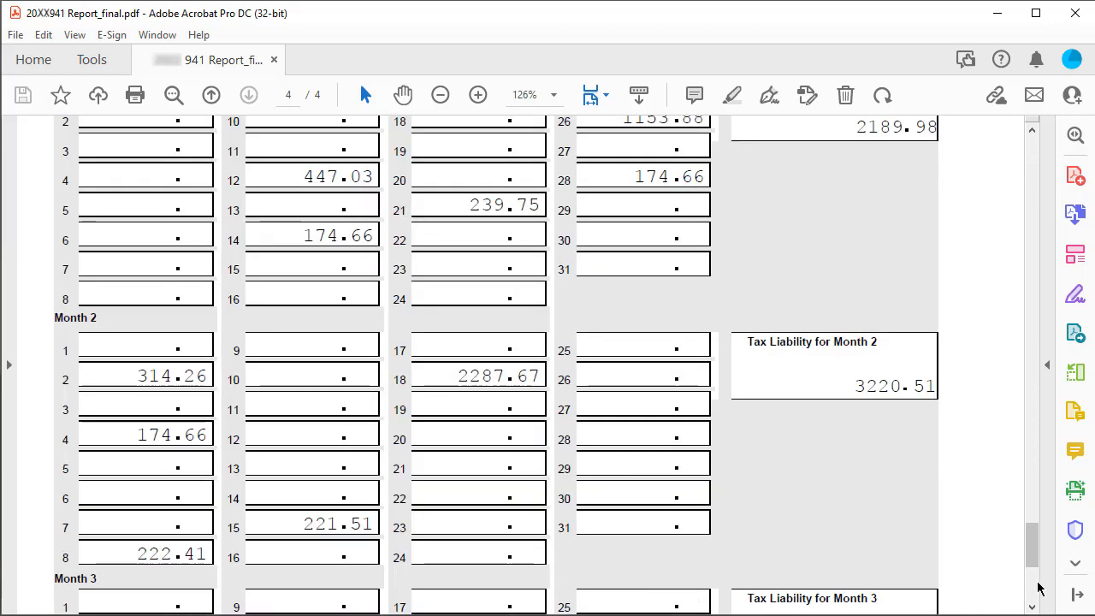
{"action": "left_click", "coordinate": [1037, 586]}
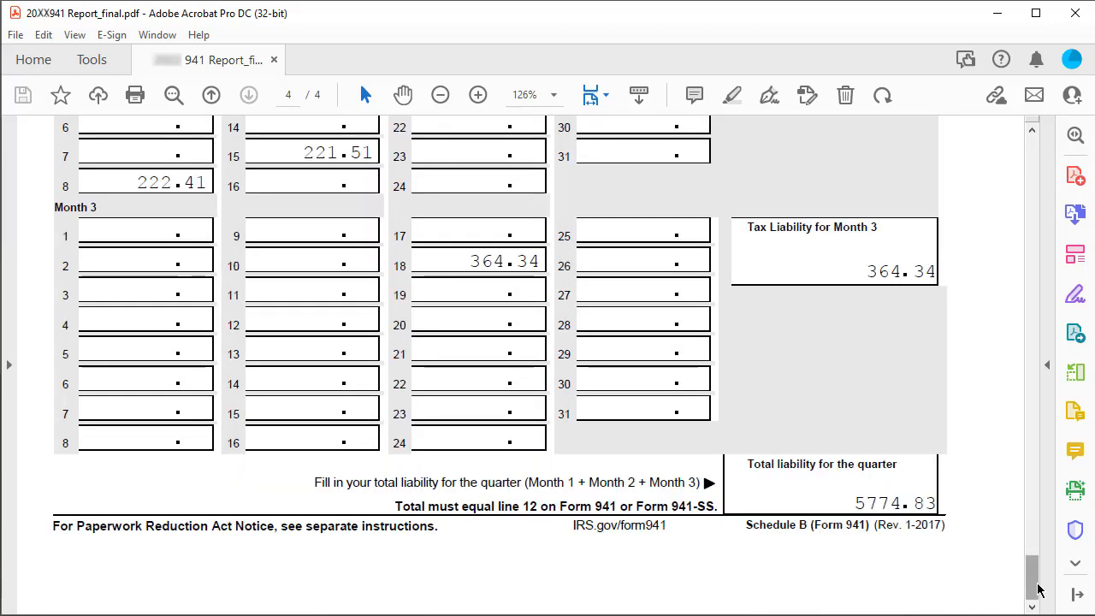
{"action": "left_click", "coordinate": [1076, 13]}
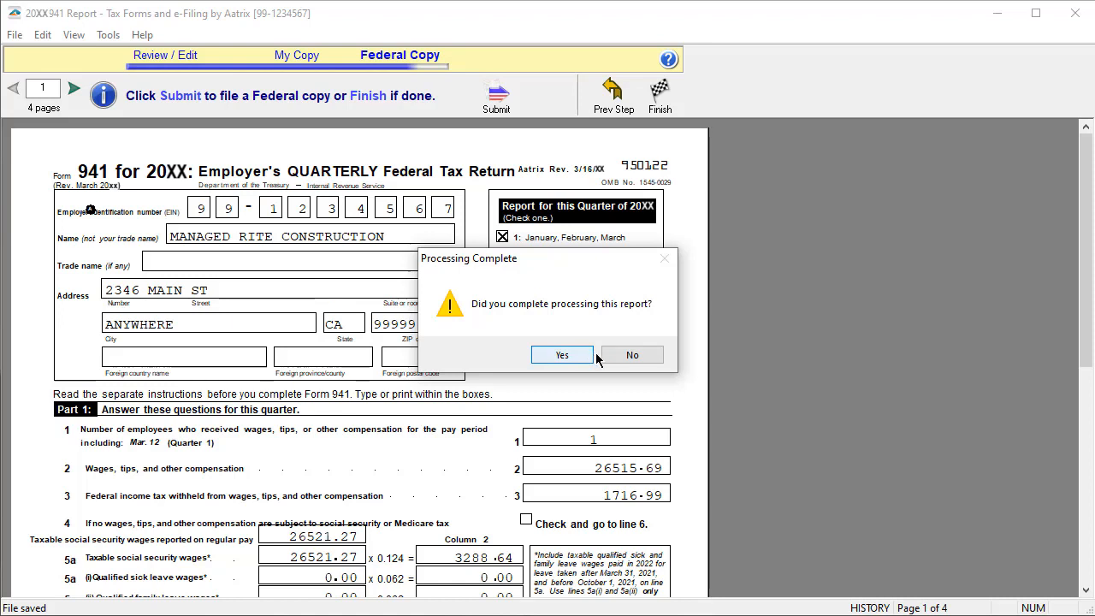
Leave the 941 report marked as not completely processed and finish the report
{"action": "left_click", "coordinate": [655, 356]}
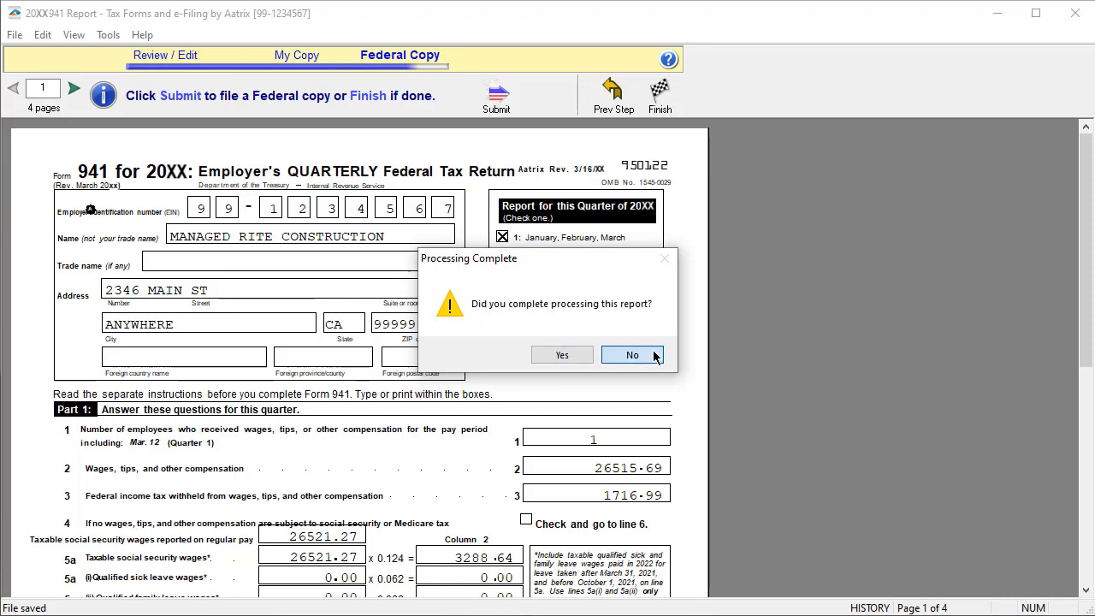
{"action": "left_click", "coordinate": [656, 355]}
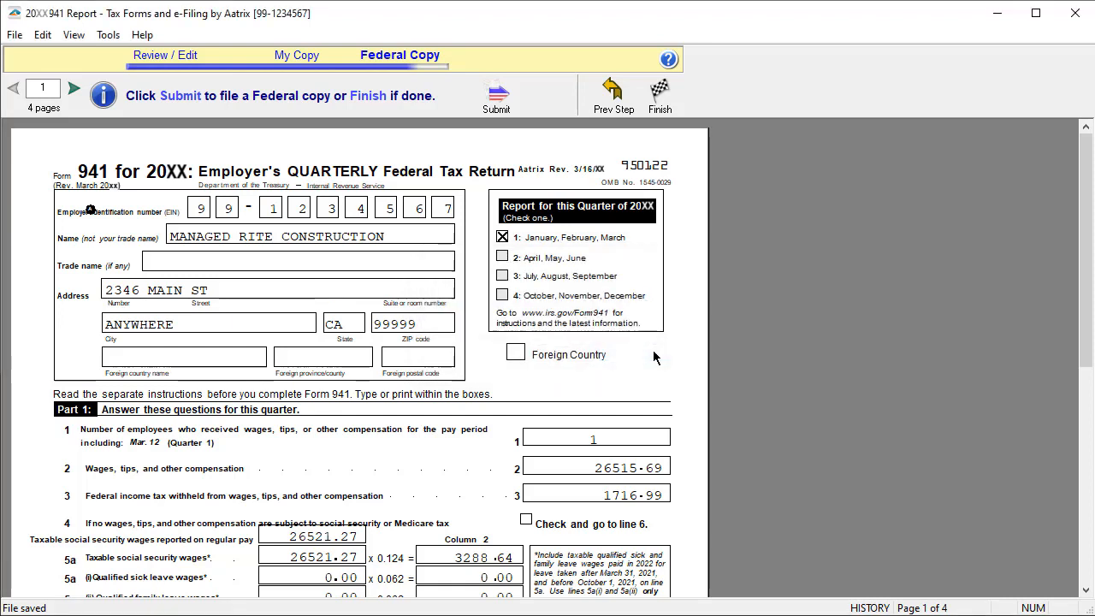
{"action": "left_click", "coordinate": [660, 96]}
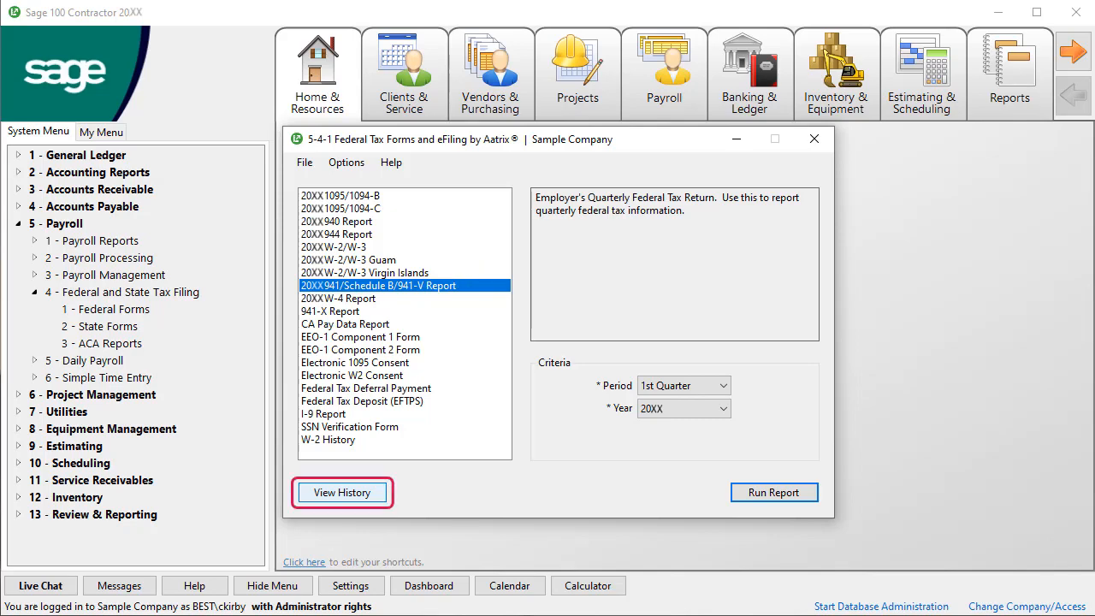
Check the first-quarter 941/Schedule B/941-V Report in saved history, then close the federal forms windows
{"action": "left_click", "coordinate": [355, 493]}
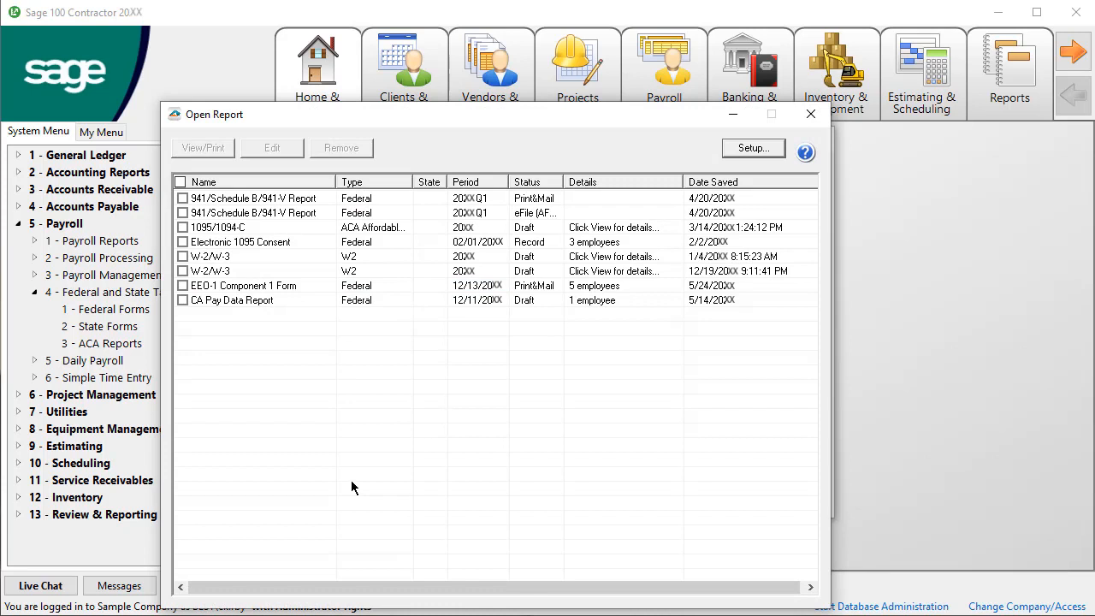
{"action": "left_click", "coordinate": [183, 198]}
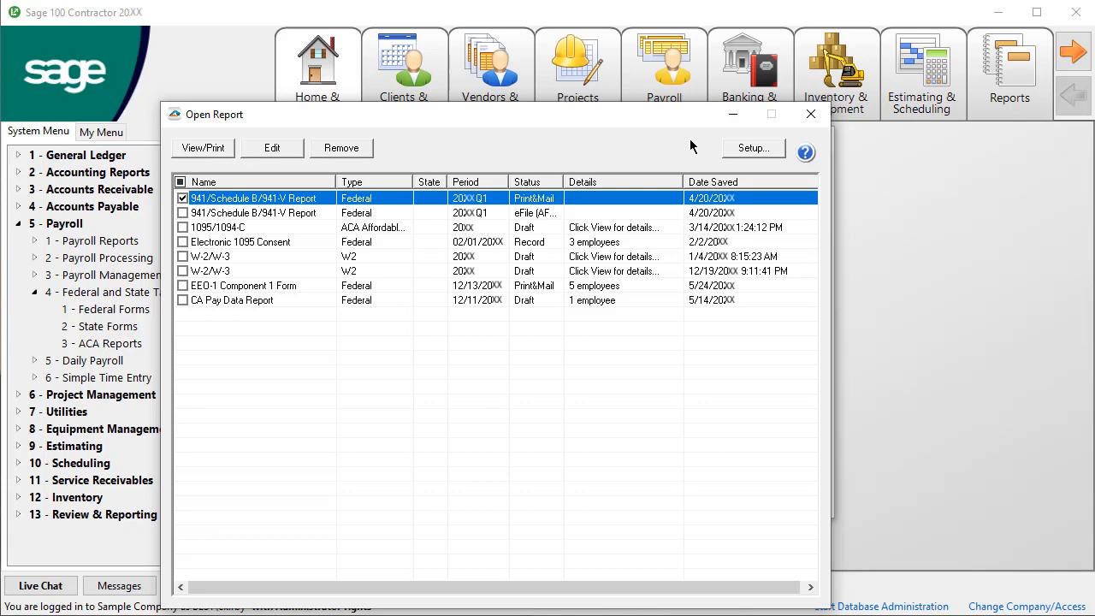
{"action": "left_click", "coordinate": [809, 115]}
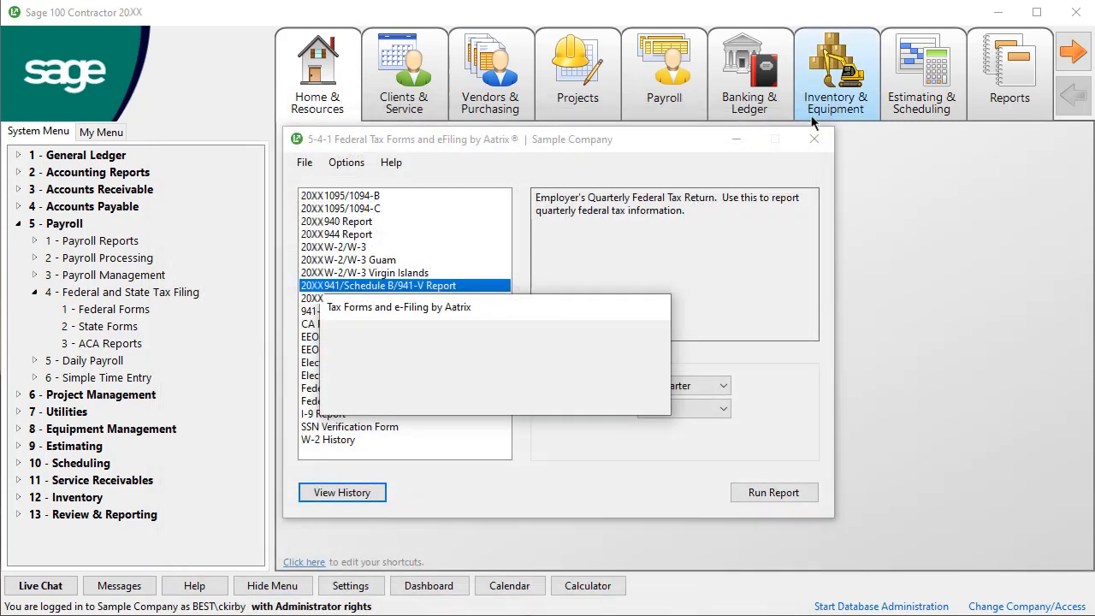
{"action": "left_click", "coordinate": [813, 139]}
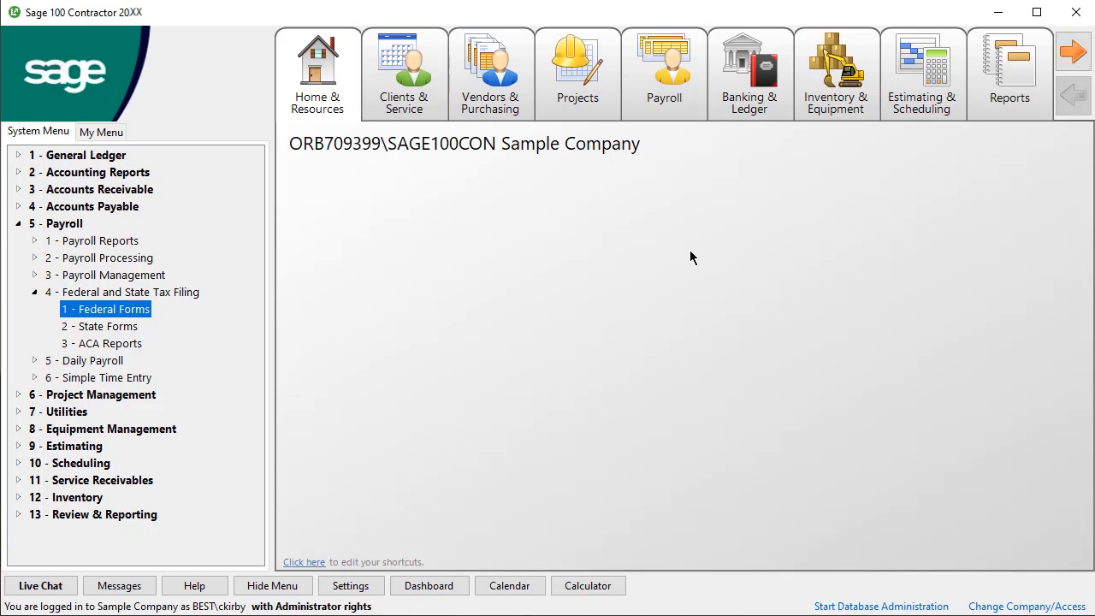
{"action": "left_click", "coordinate": [36, 241]}
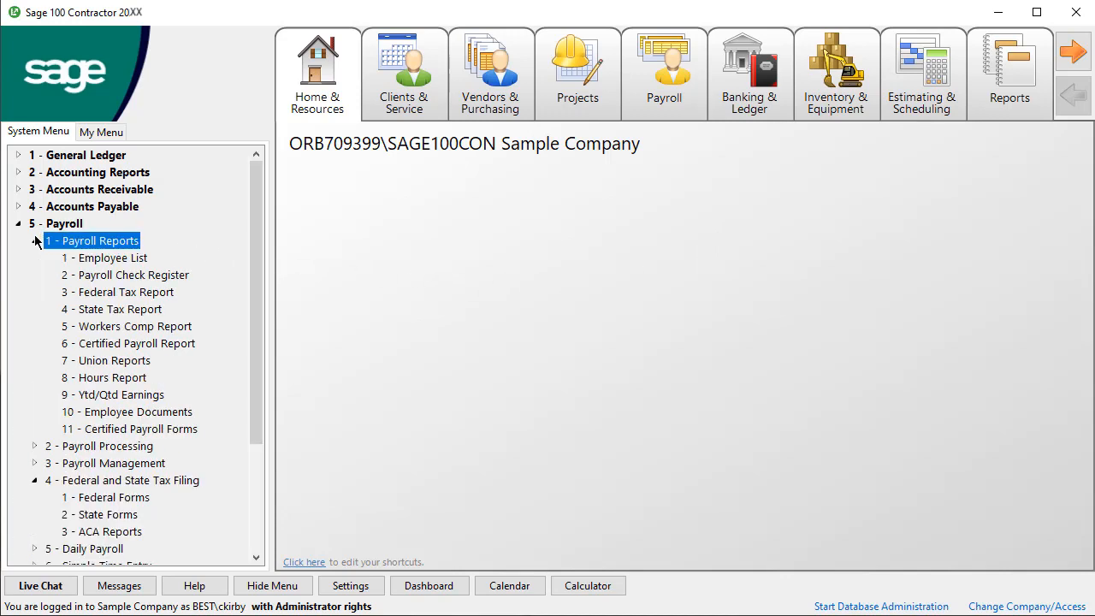
Preview the 3 - Federal Tax Report for check dates 01/01/20XX through 03/31/20XX
{"action": "left_click", "coordinate": [96, 292]}
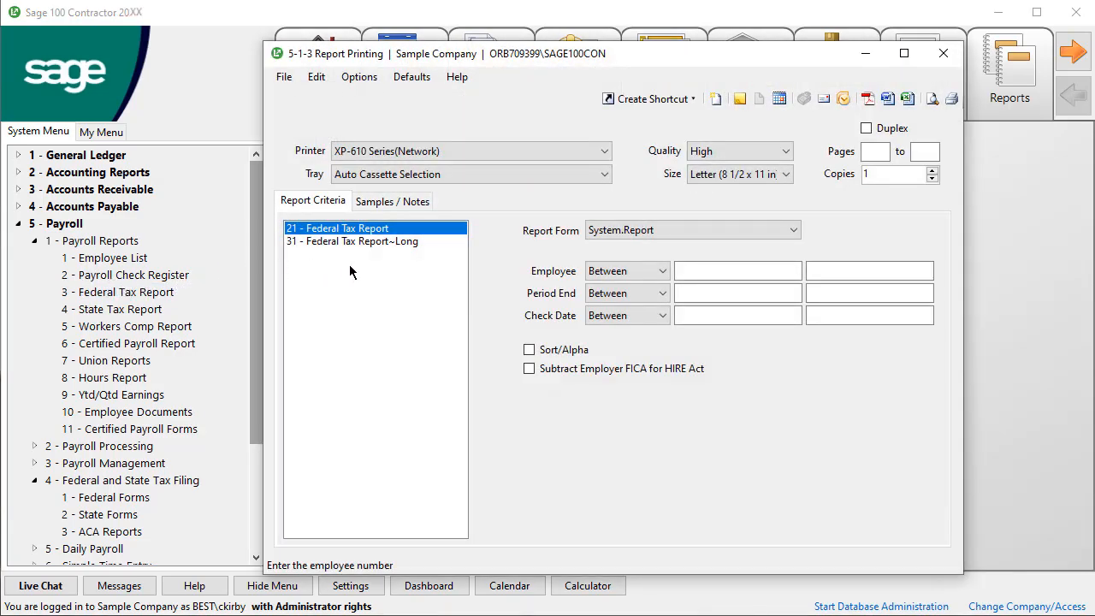
{"action": "left_click", "coordinate": [714, 315]}
{"action": "type", "text": "01/01/20XX"}
{"action": "key", "text": "Tab"}
{"action": "type", "text": "033120XX"}
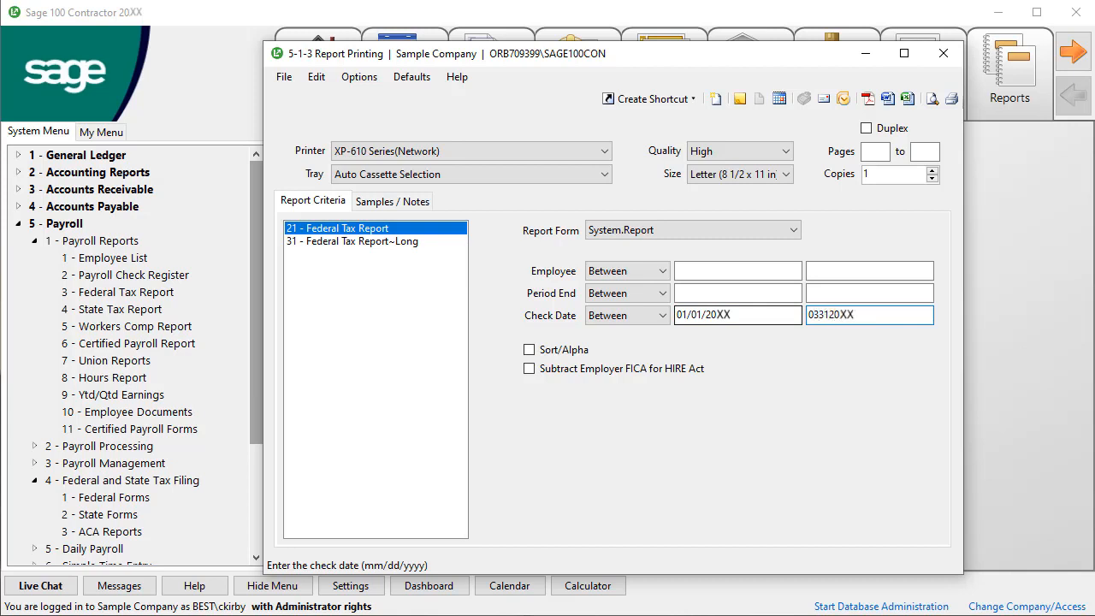
{"action": "left_click", "coordinate": [933, 99]}
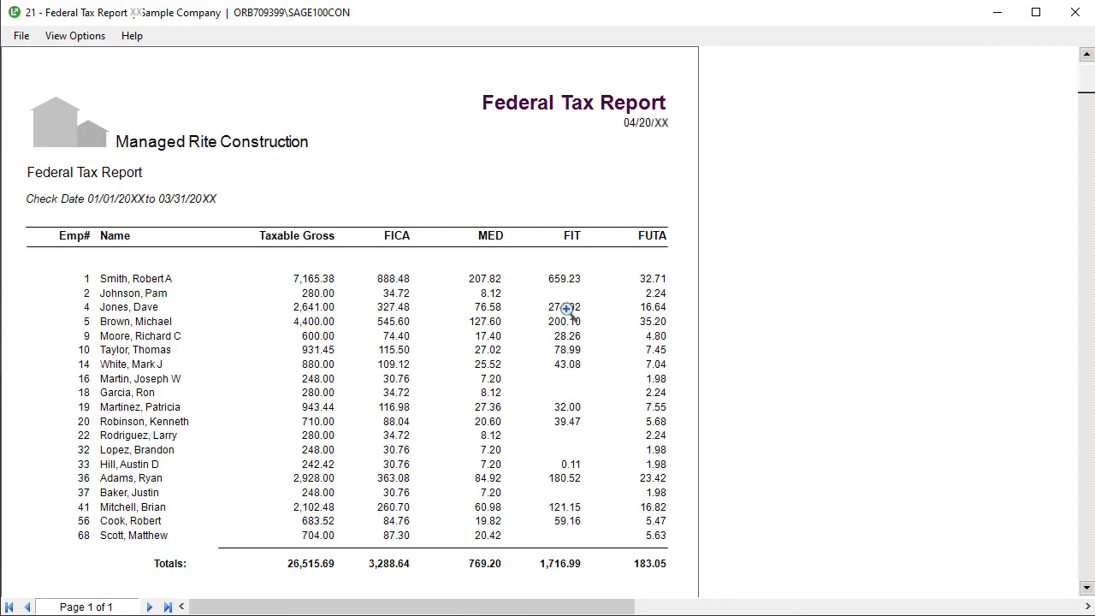
Drill into the first employee's individual checks and a check's payroll record, then close it
{"action": "left_click", "coordinate": [126, 278]}
{"action": "double_click", "coordinate": [127, 278]}
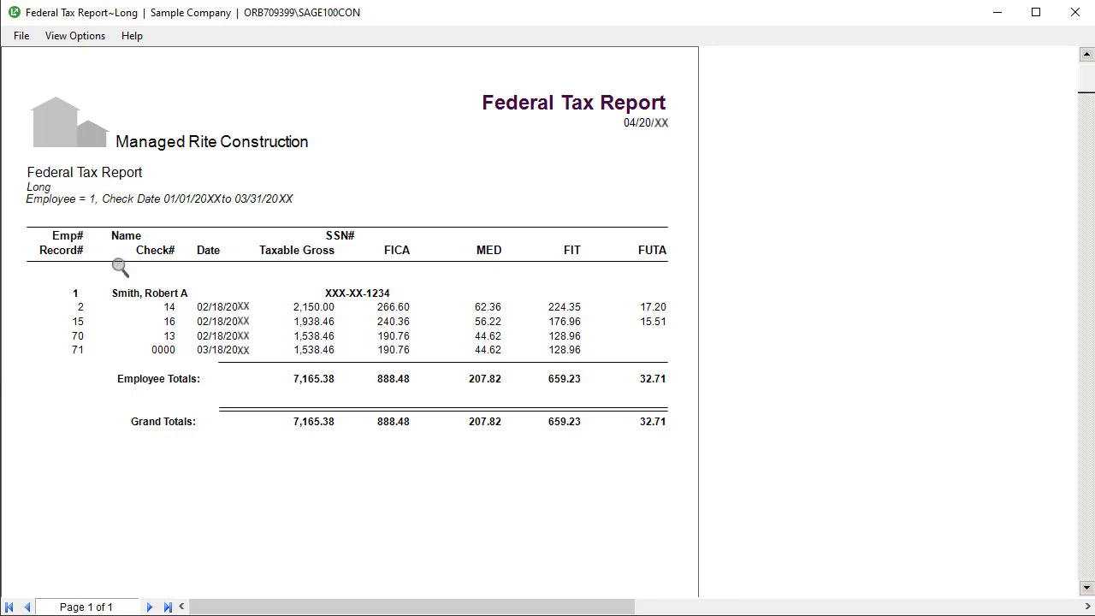
{"action": "left_click", "coordinate": [172, 307]}
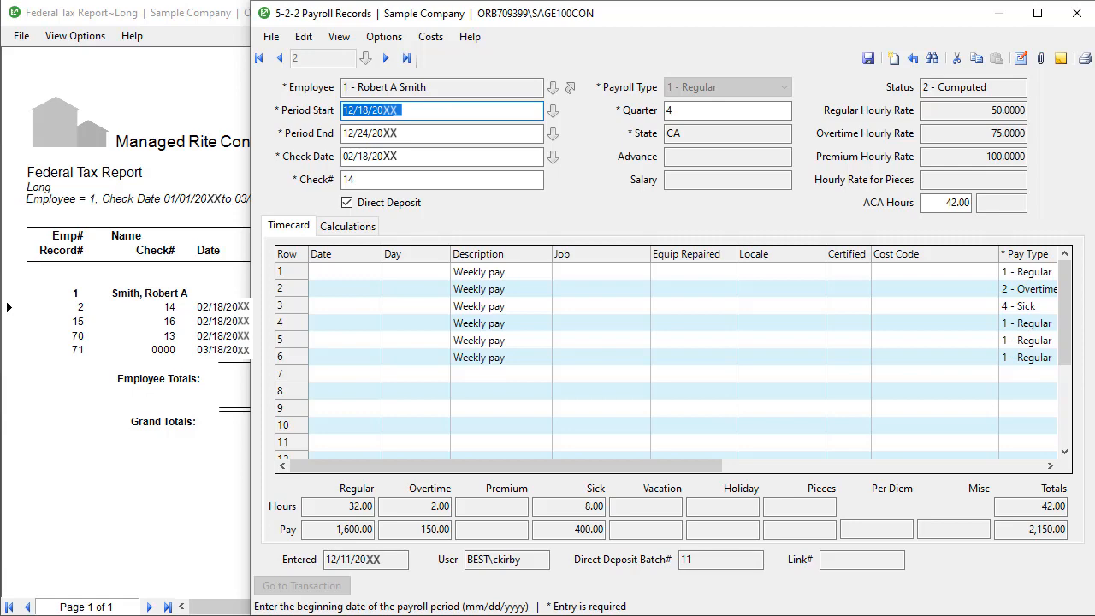
{"action": "key", "text": "Escape"}
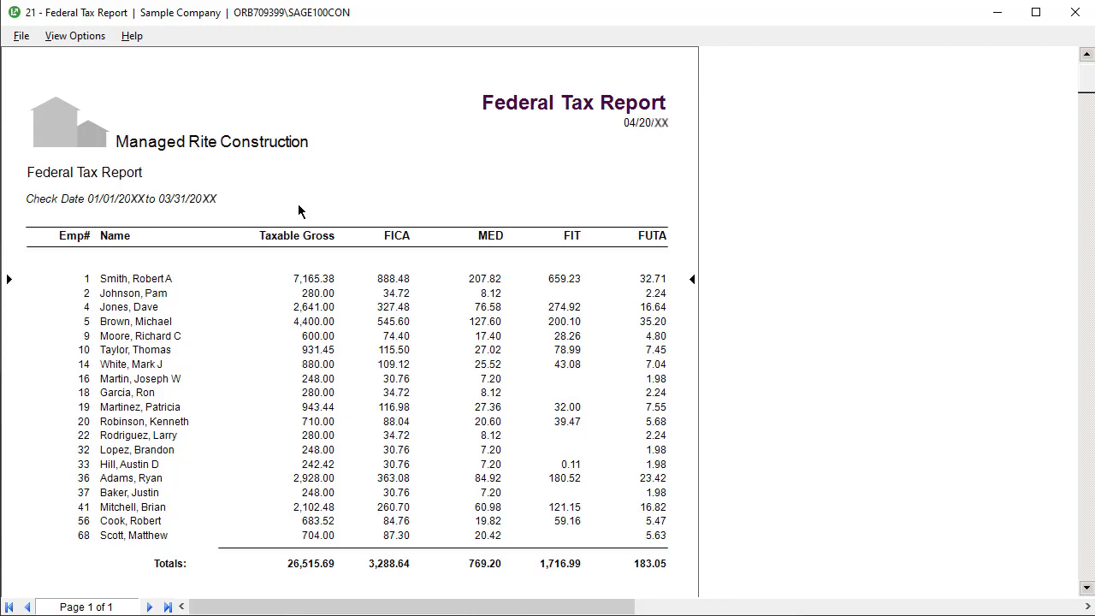
Preview the 31 - Federal Tax Report~Long for check dates 01/01/20XX through 03/31/20XX
{"action": "key", "text": "Escape"}
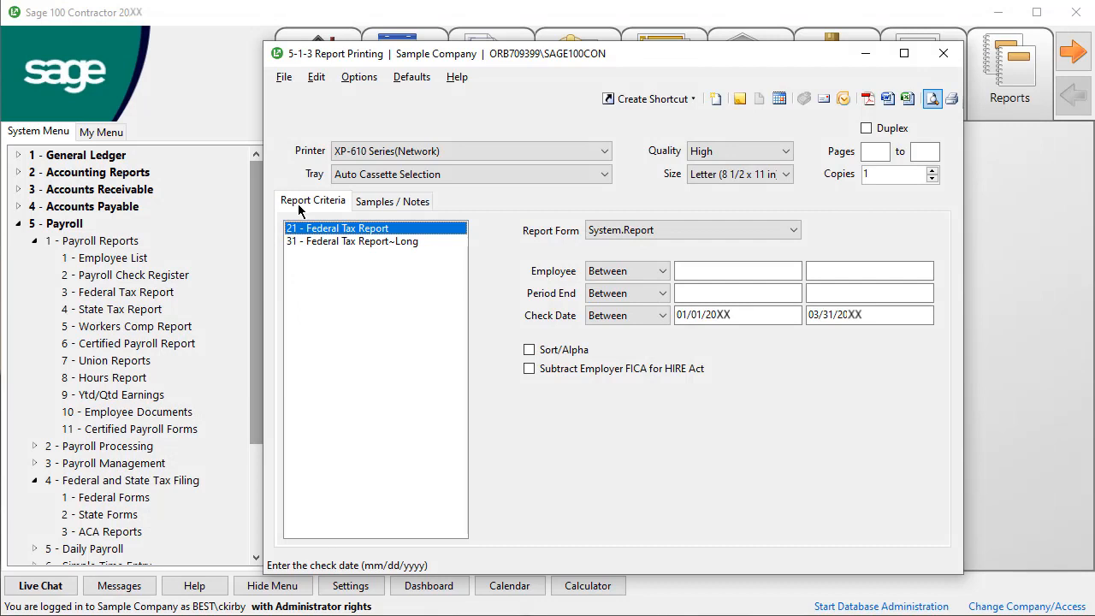
{"action": "left_click", "coordinate": [324, 243]}
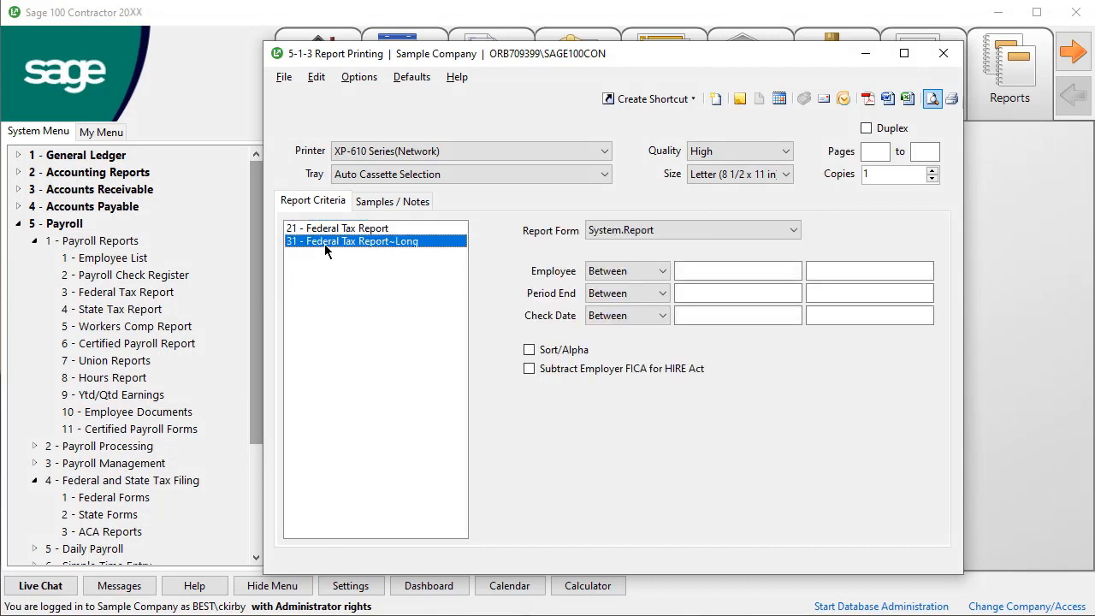
{"action": "left_click", "coordinate": [691, 314]}
{"action": "type", "text": "010120XX"}
{"action": "key", "text": "Tab"}
{"action": "type", "text": "033120XX"}
{"action": "key", "text": "Tab"}
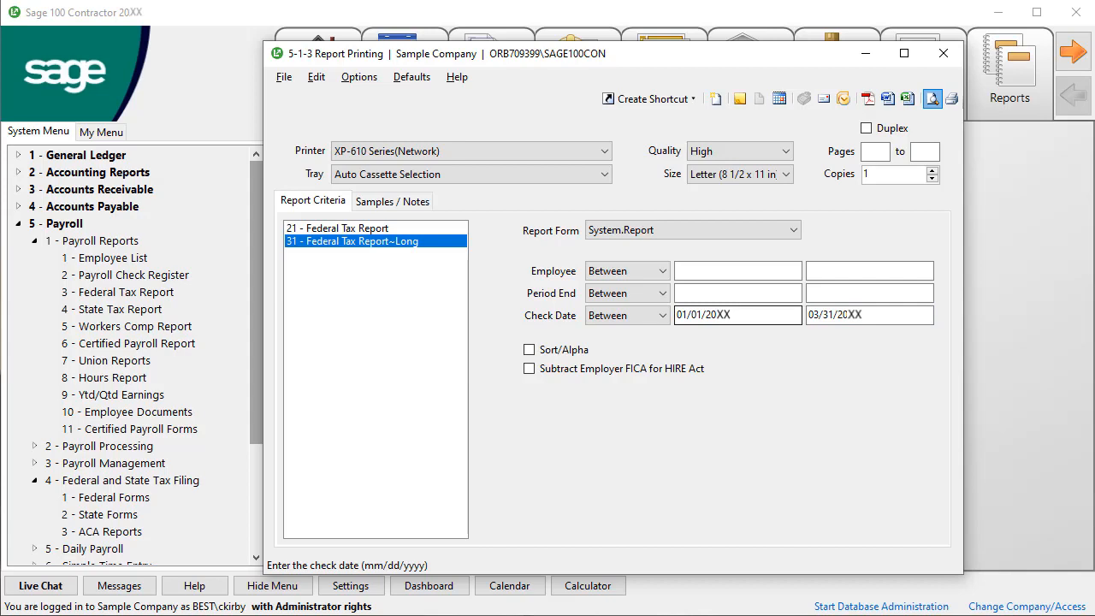
{"action": "left_click", "coordinate": [932, 99]}
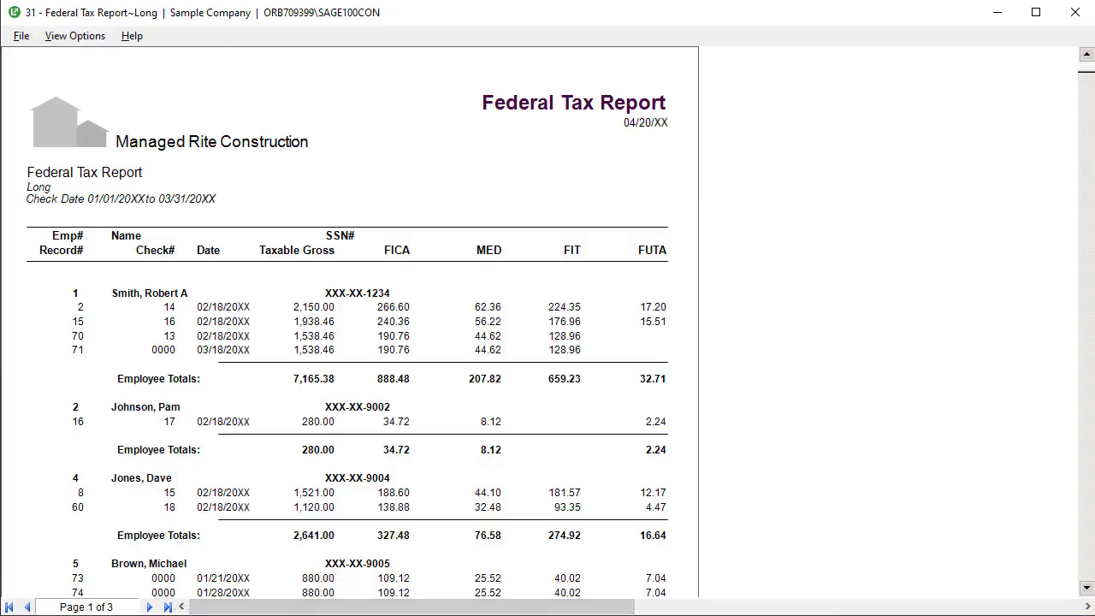
Inspect check 14's payroll record, then close the preview and report windows
{"action": "double_click", "coordinate": [168, 307]}
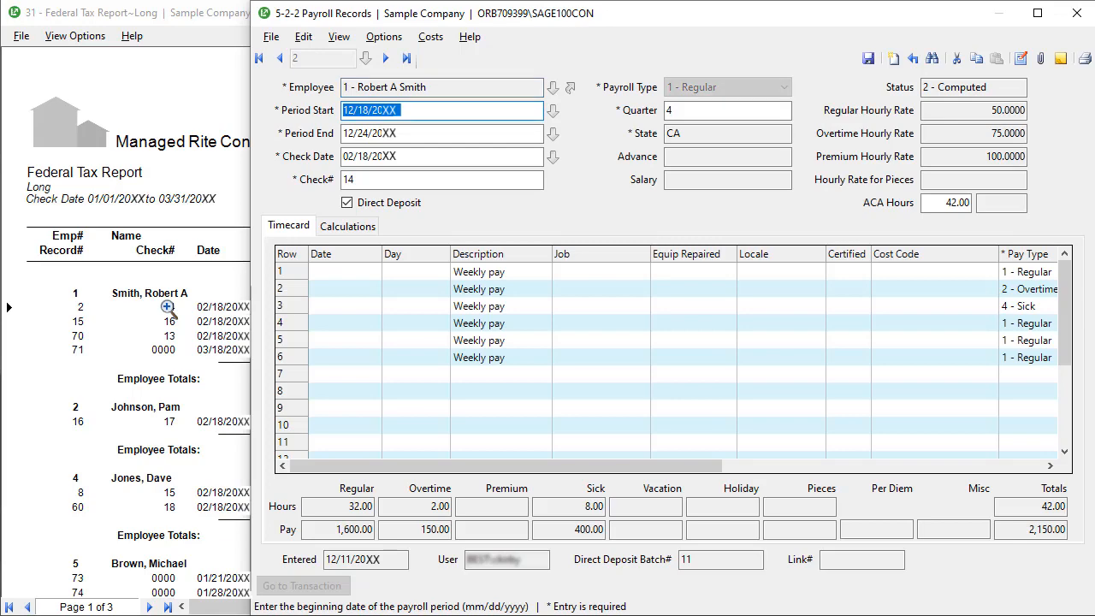
{"action": "key", "text": "Escape"}
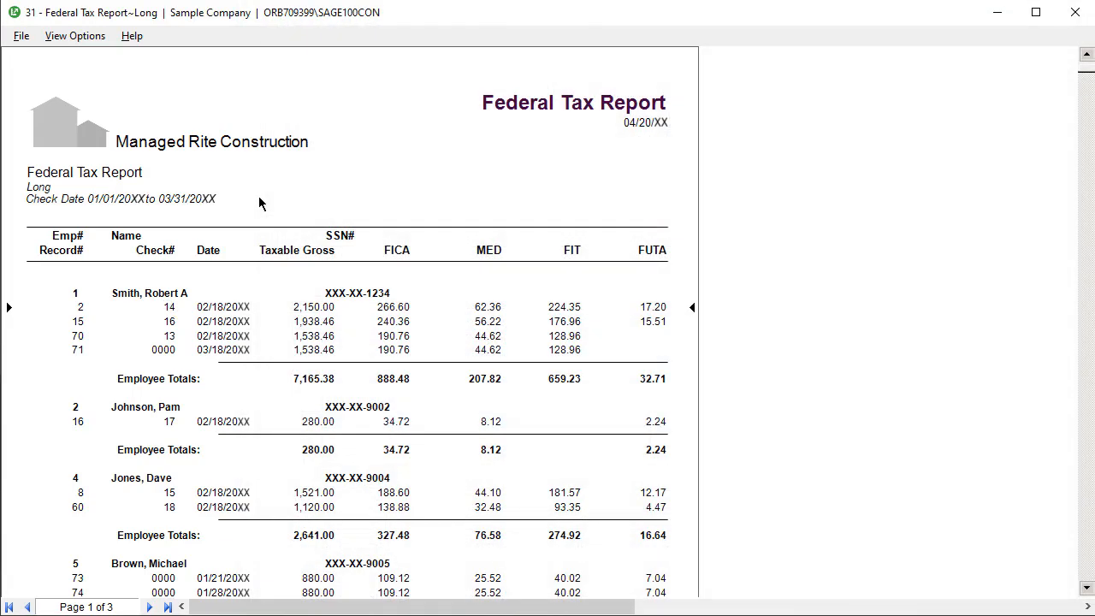
{"action": "key", "text": "Escape"}
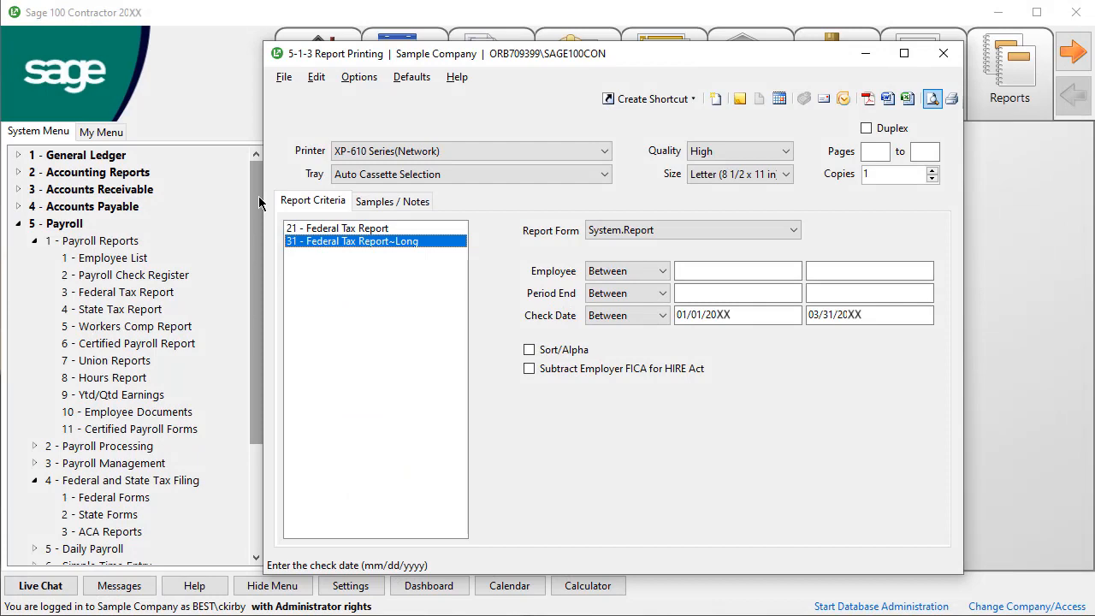
{"action": "key", "text": "Escape"}
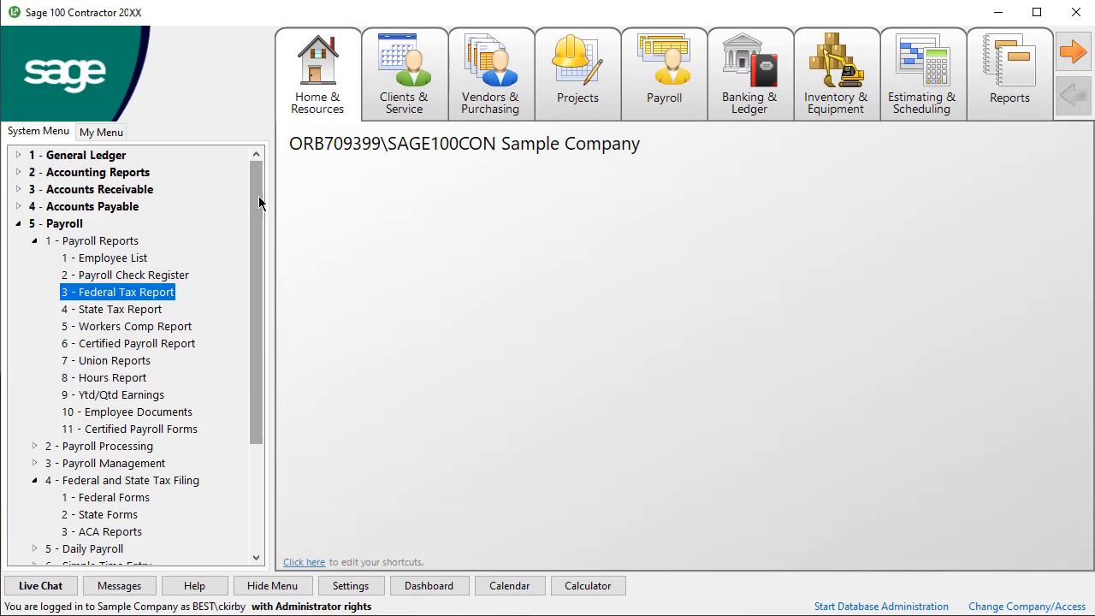
{"action": "double_click", "coordinate": [101, 498]}
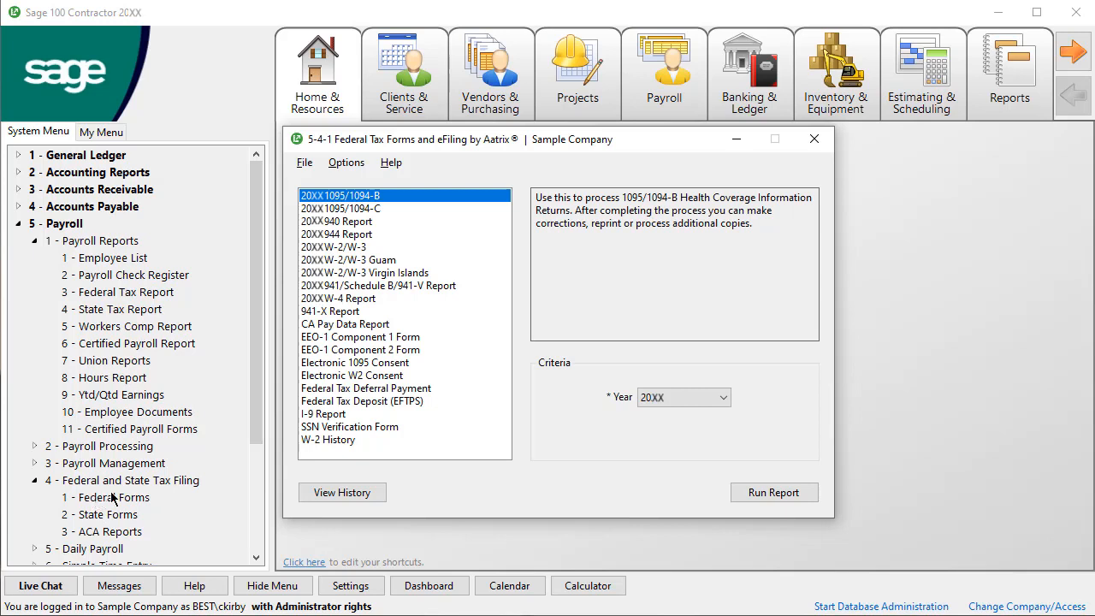
{"action": "left_click", "coordinate": [326, 313]}
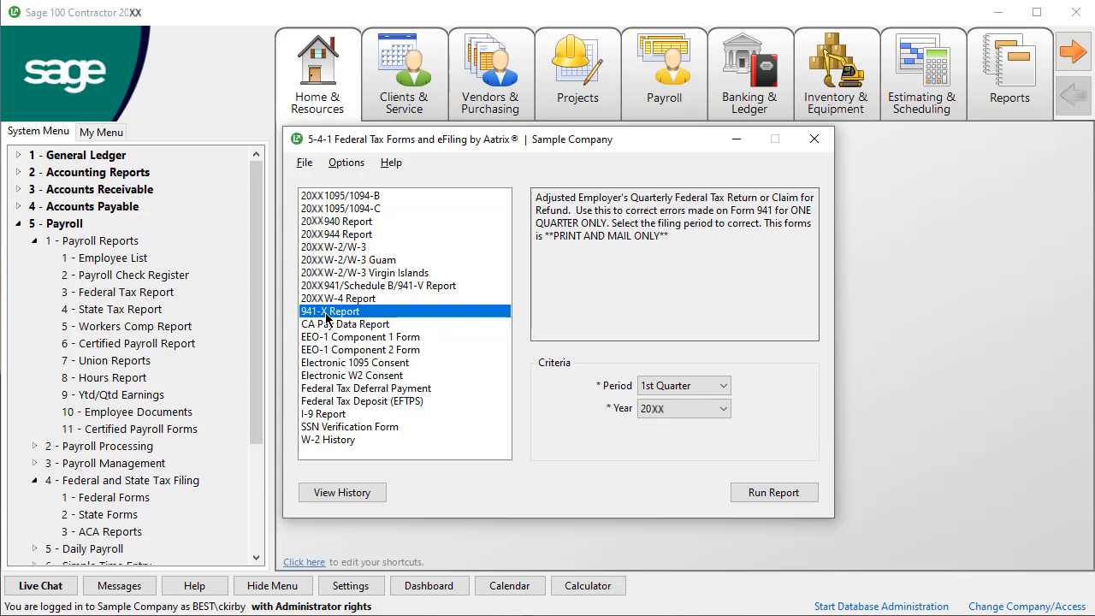
{"action": "key", "text": "Escape"}
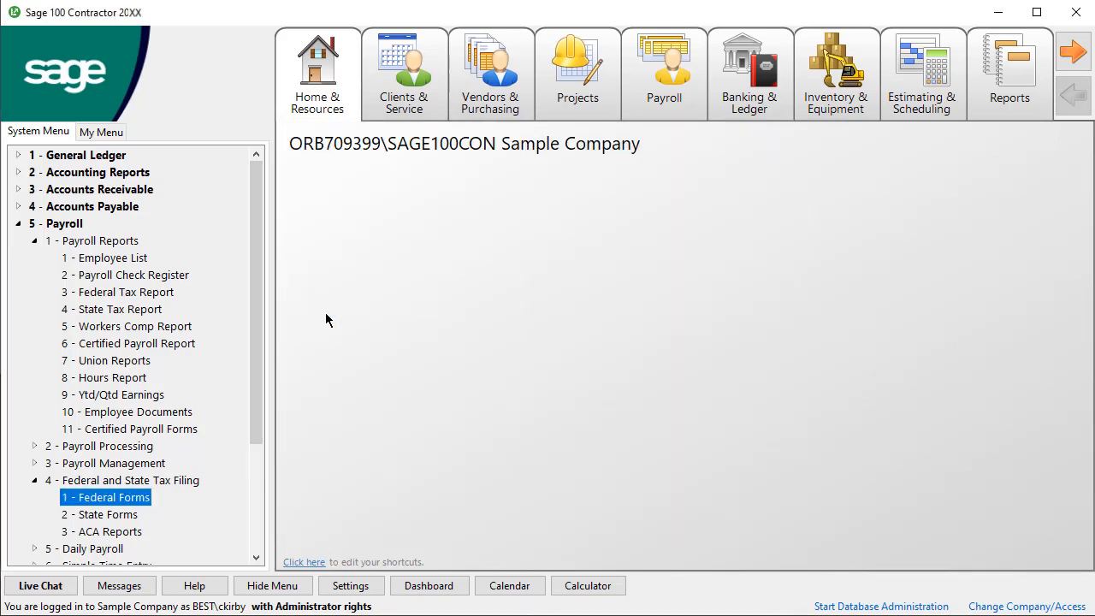